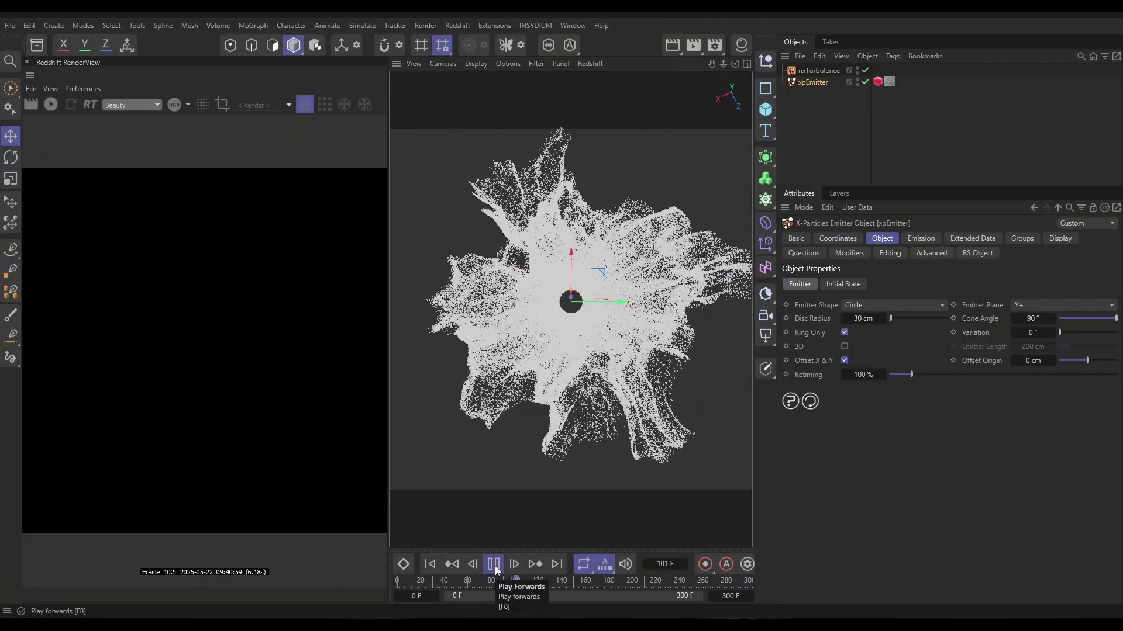
Step: Pause the particle simulation and inspect the turbulent emission around the circular emitter from different angles and distances
click(494, 564)
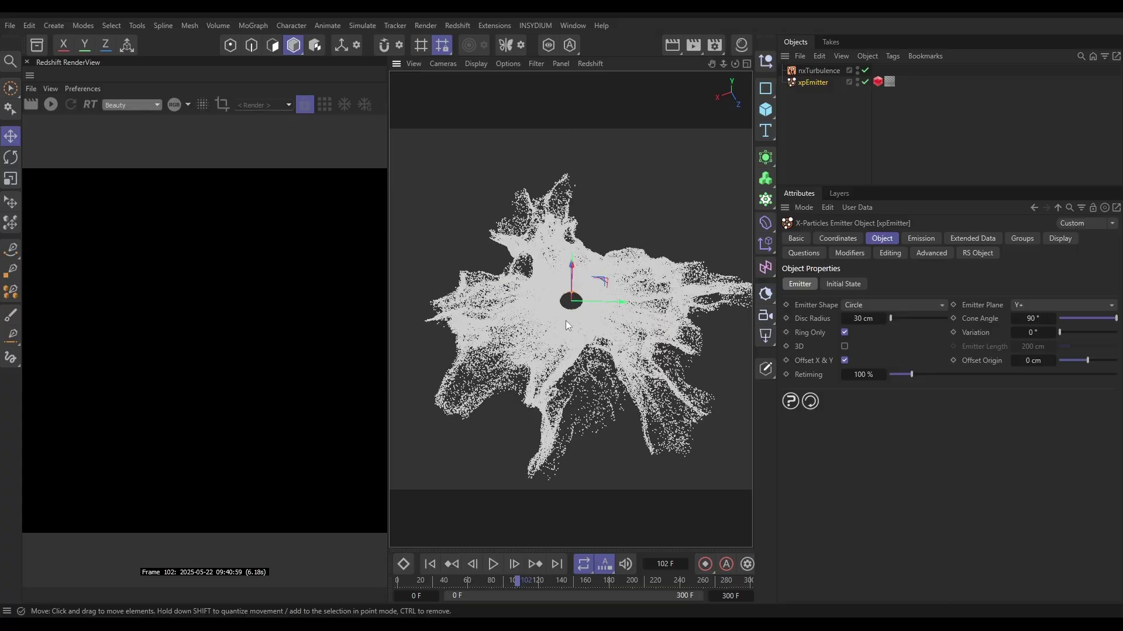
scroll(565, 321, up, 5)
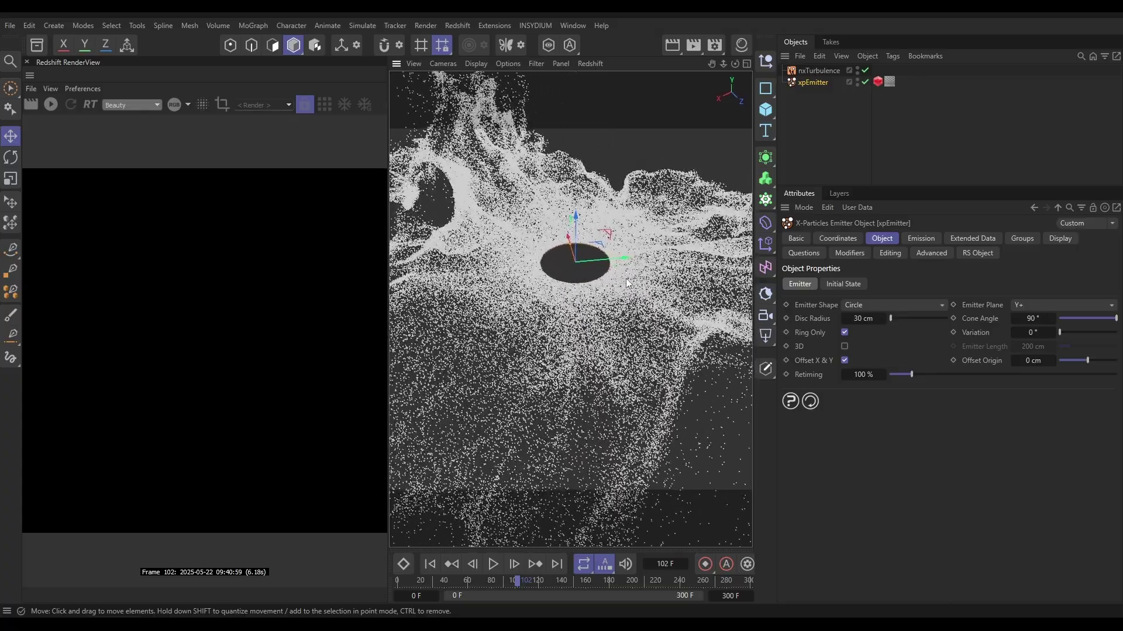
alt+drag(626, 283, 580, 340)
scroll(592, 354, down, 5)
scroll(539, 331, up, 3)
Step: Review the object settings of the nxTurbulence modifier and the emission settings of the xpEmitter
click(819, 70)
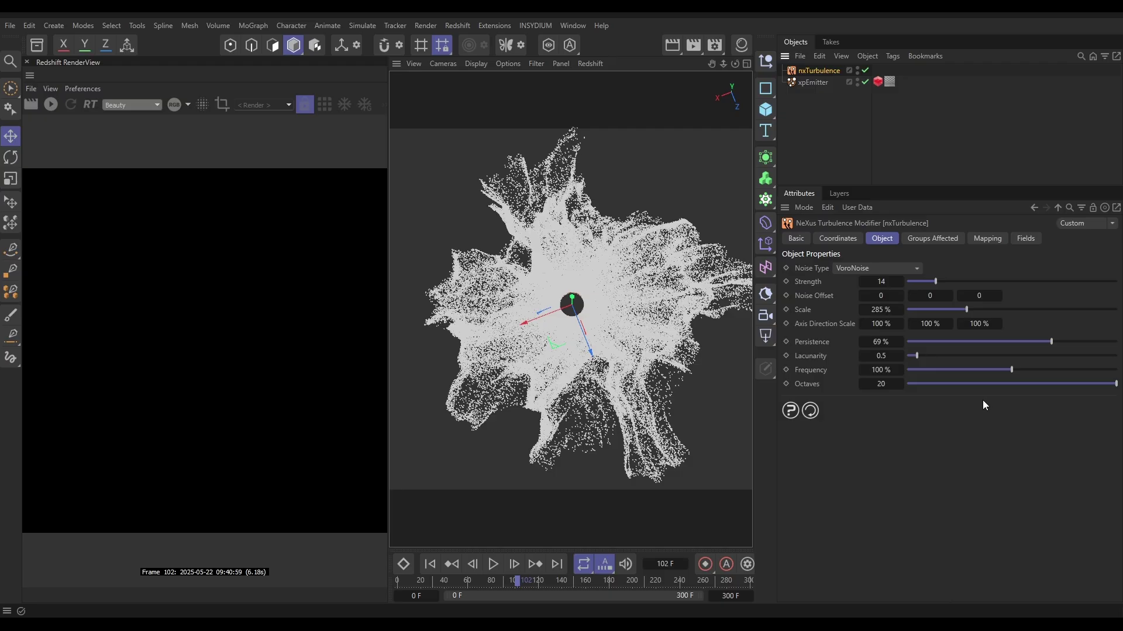
click(816, 82)
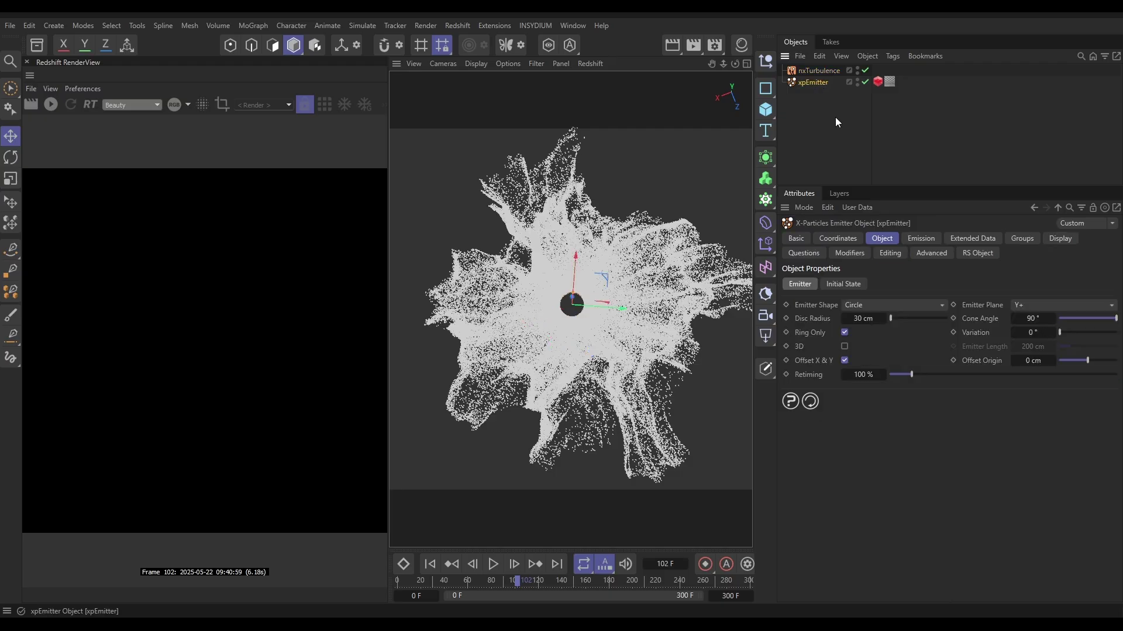
click(922, 239)
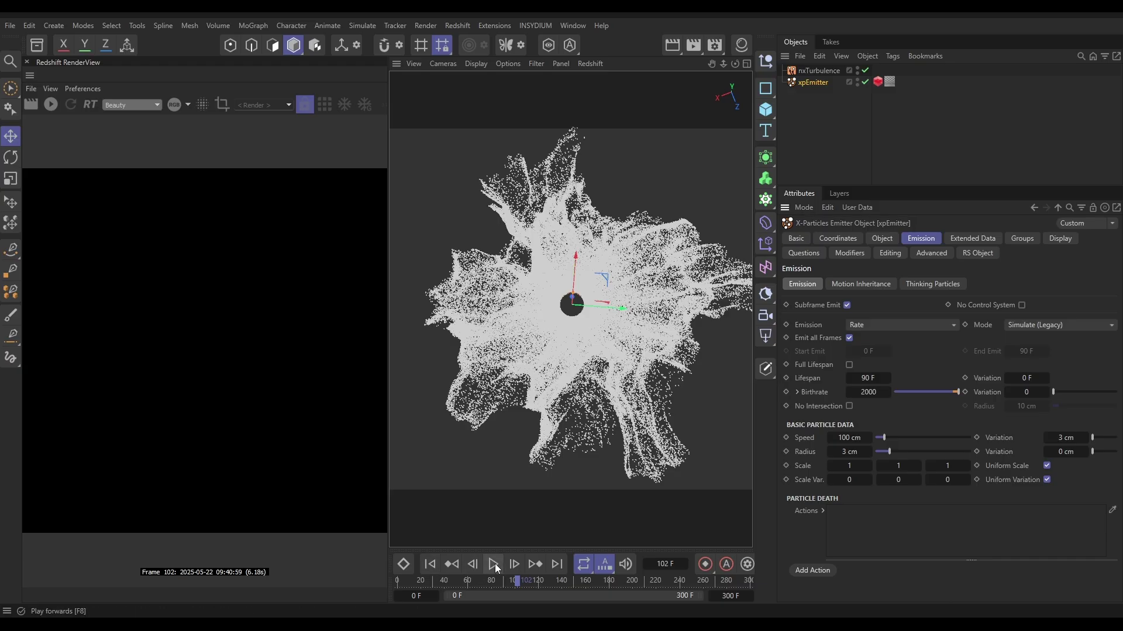
Step: Preview the particles in a live Redshift render while playing the simulation to frame 110, then stop playback and the render
click(50, 109)
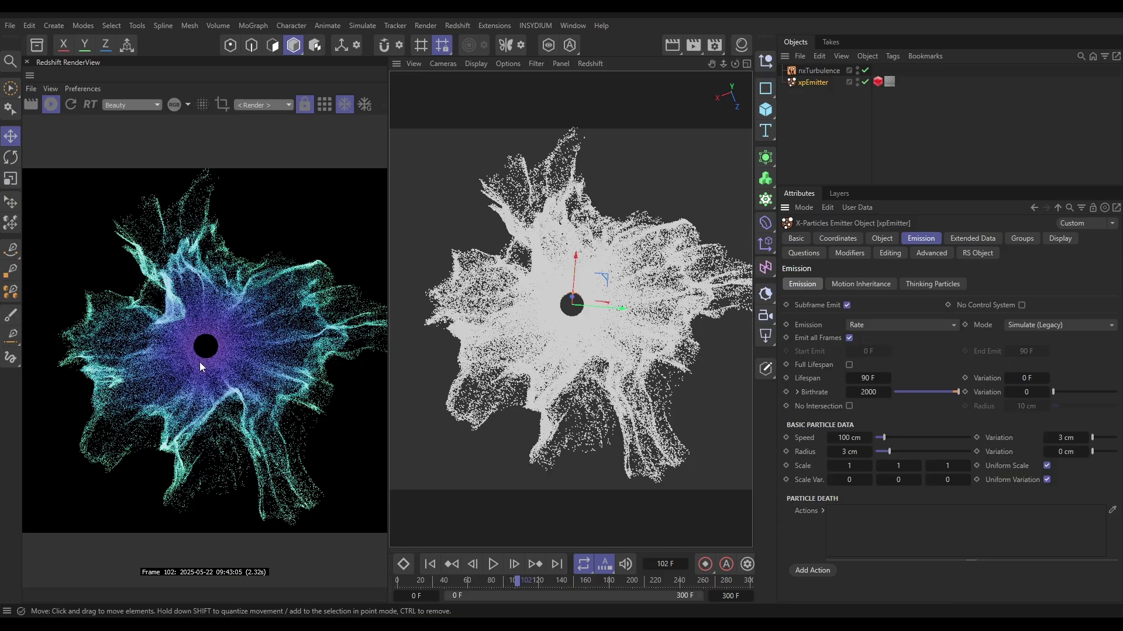
click(493, 565)
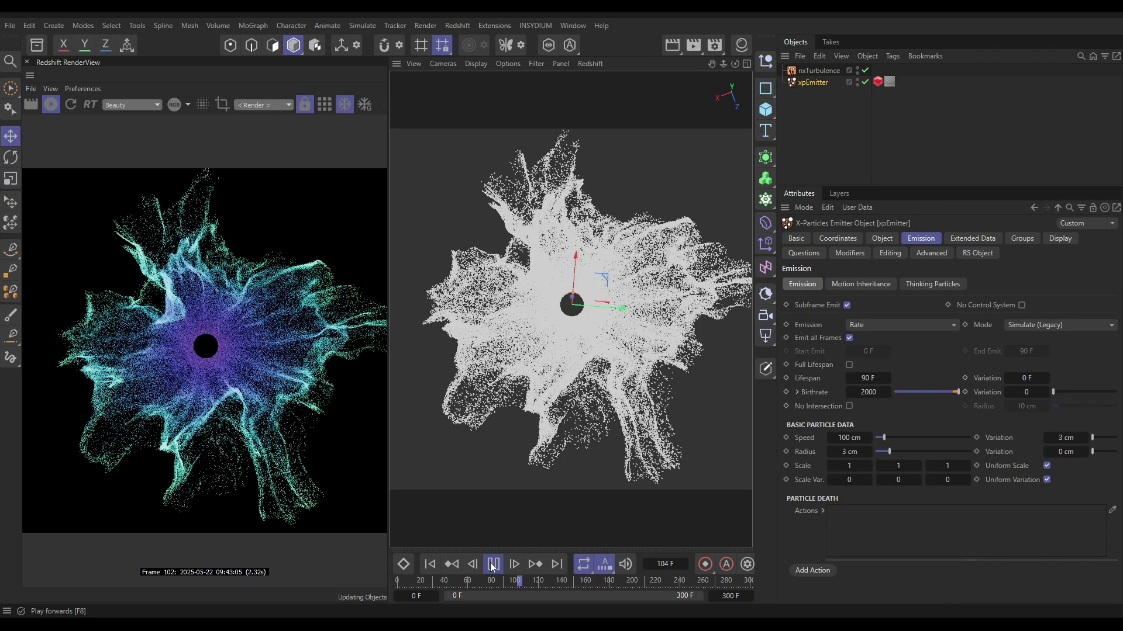
click(493, 565)
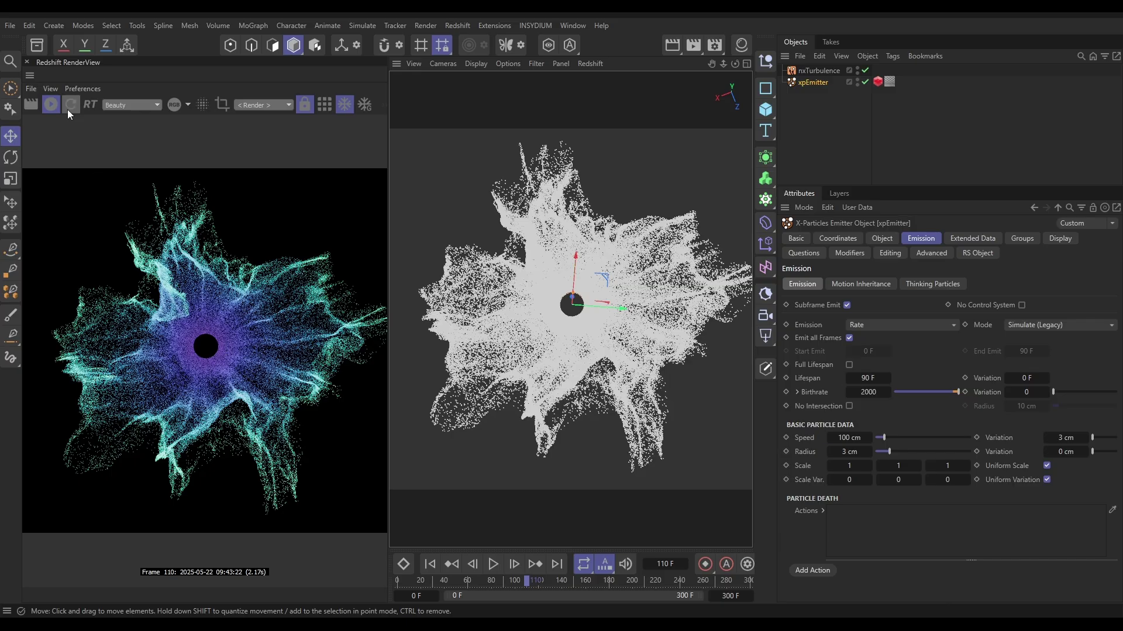
click(50, 105)
Step: Add an X-Particles nxColor modifier to the scene and give it a Gradient by Parameter layer
click(536, 26)
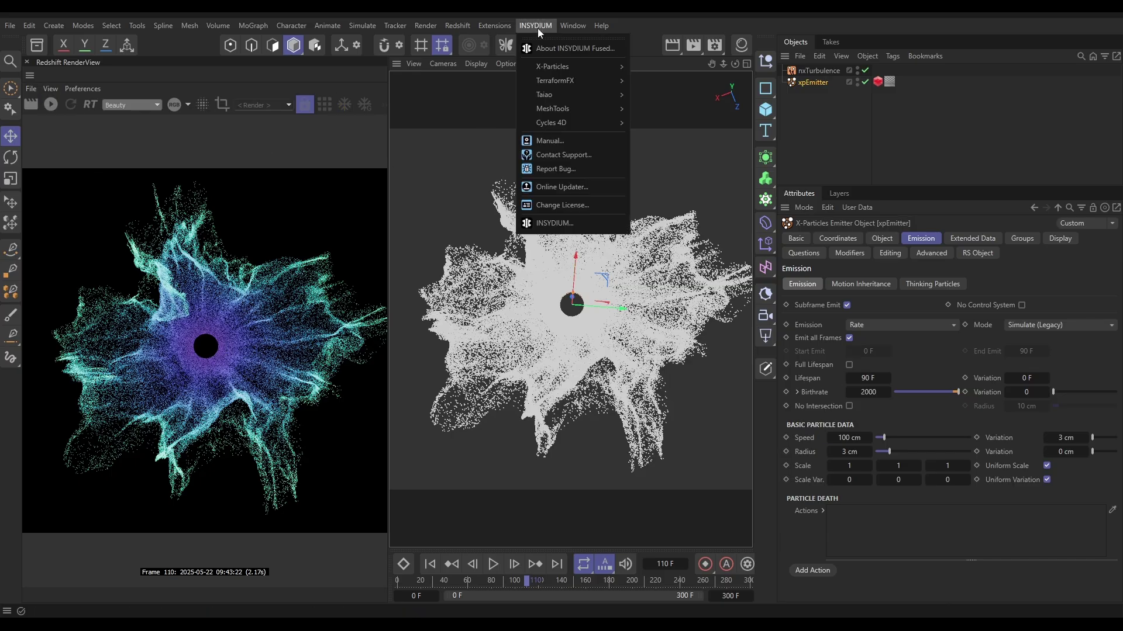
mouse_move(602, 64)
mouse_move(670, 162)
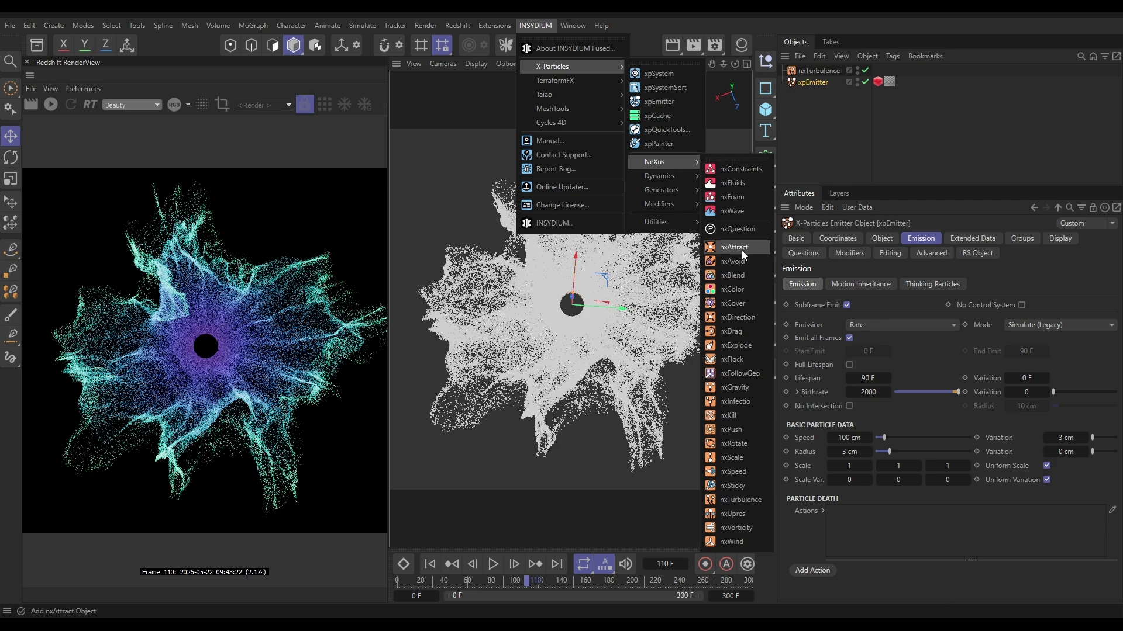
click(732, 288)
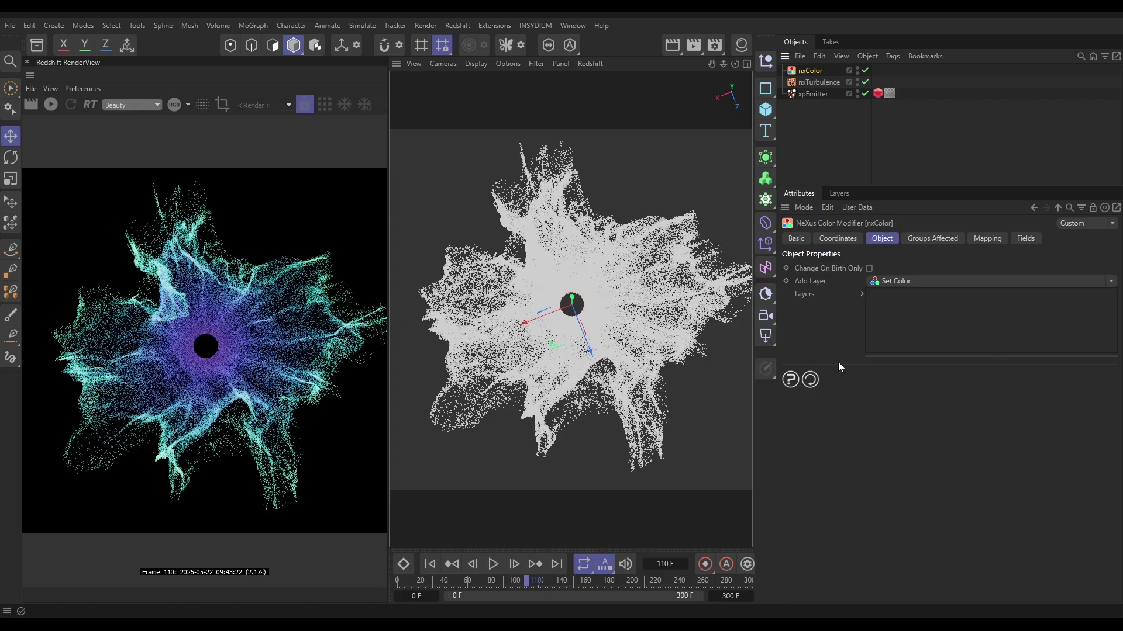
click(1111, 282)
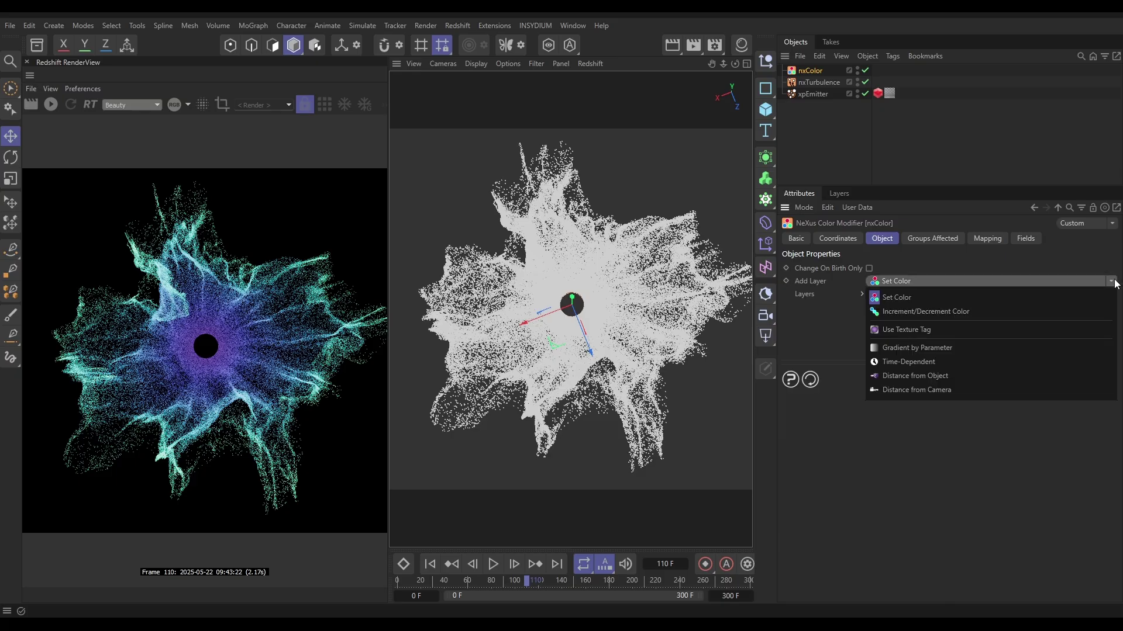
click(959, 347)
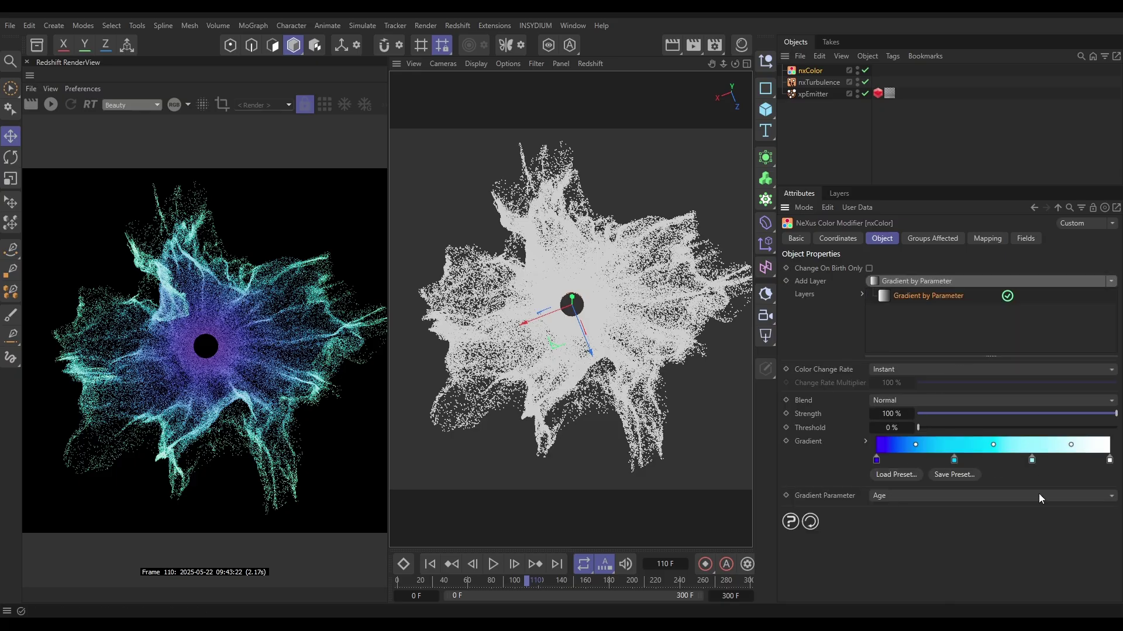
Step: Remove the two middle knots from the nxColor layer's gradient and make its first knot black
drag(955, 459, 959, 494)
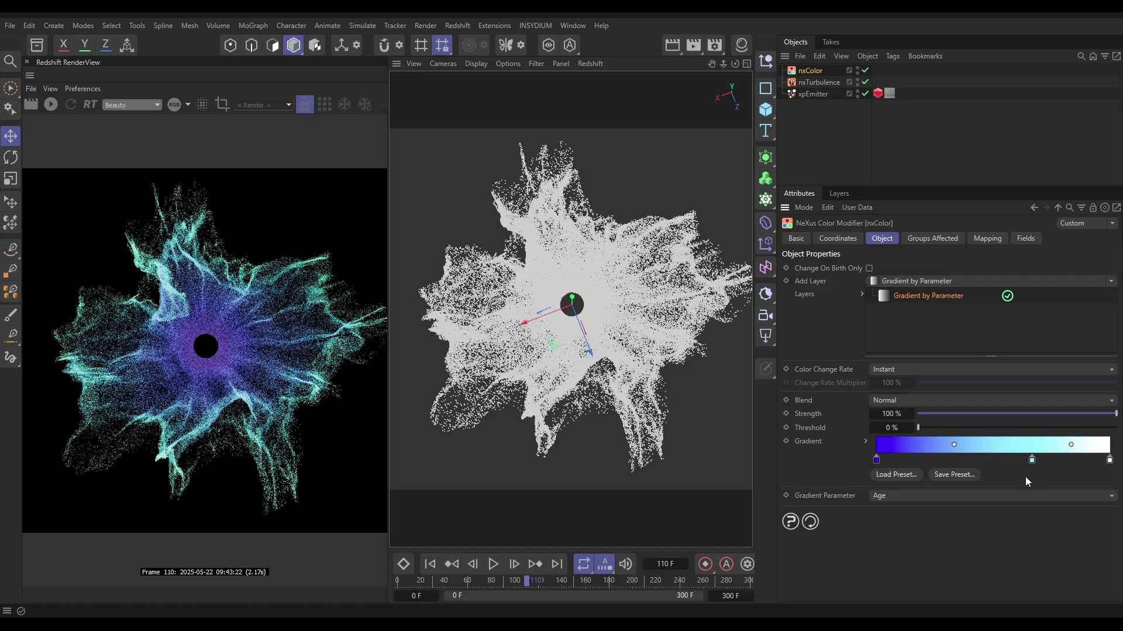
drag(1032, 460, 1036, 497)
click(876, 460)
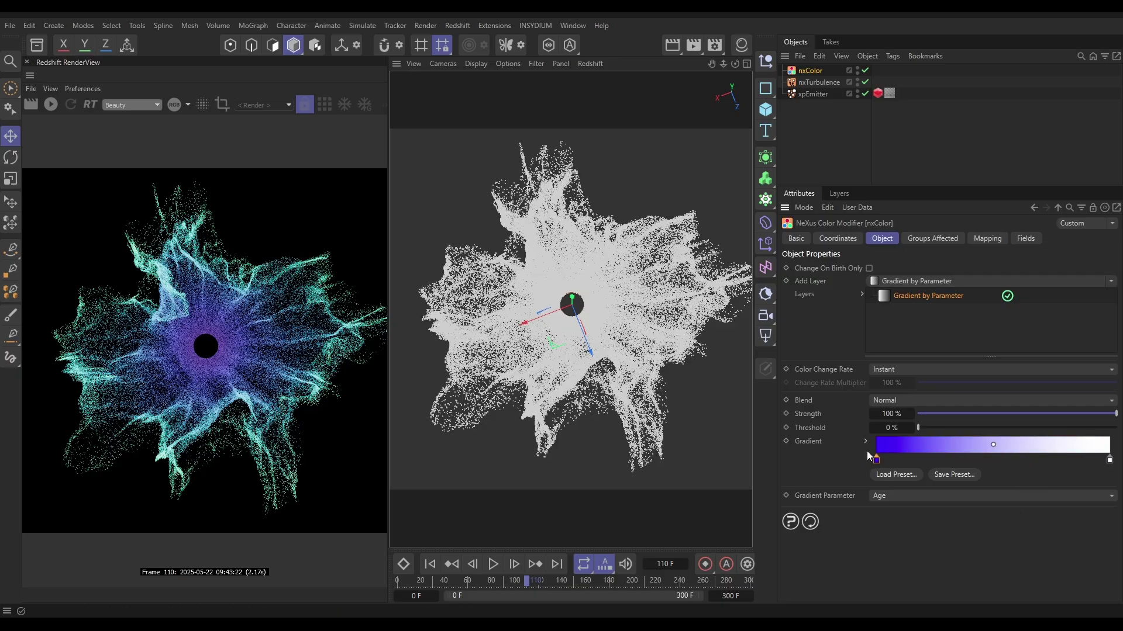
click(865, 442)
drag(956, 526, 929, 526)
click(866, 379)
Step: Set the layer's gradient parameter to Field and add a Random Field to the nxColor modifier's fields
click(899, 498)
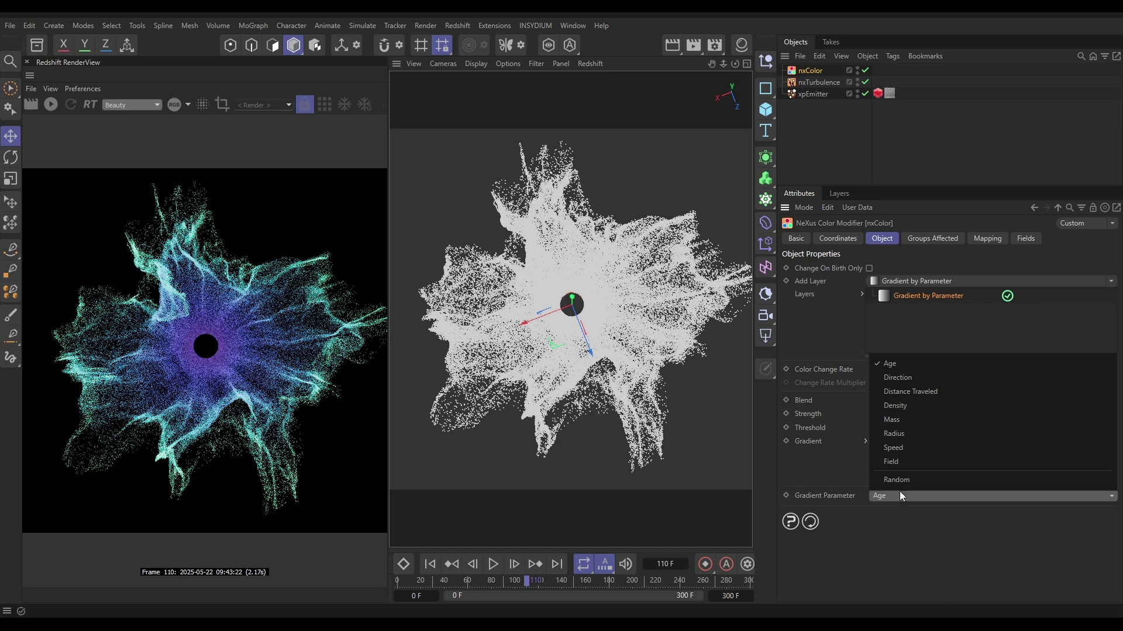
click(892, 464)
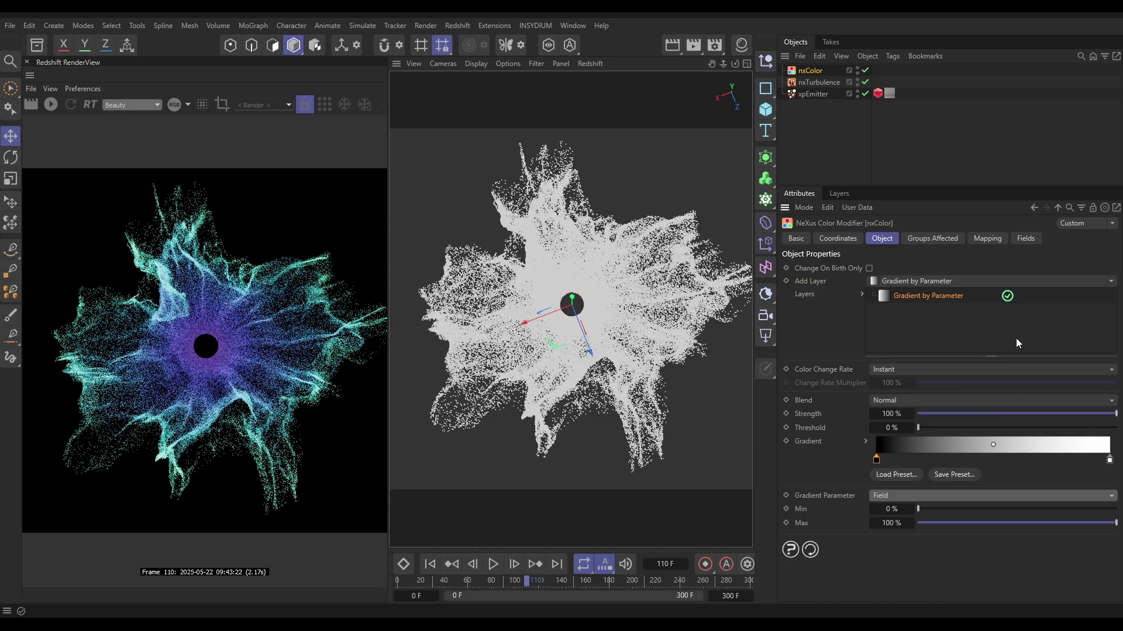
click(1024, 240)
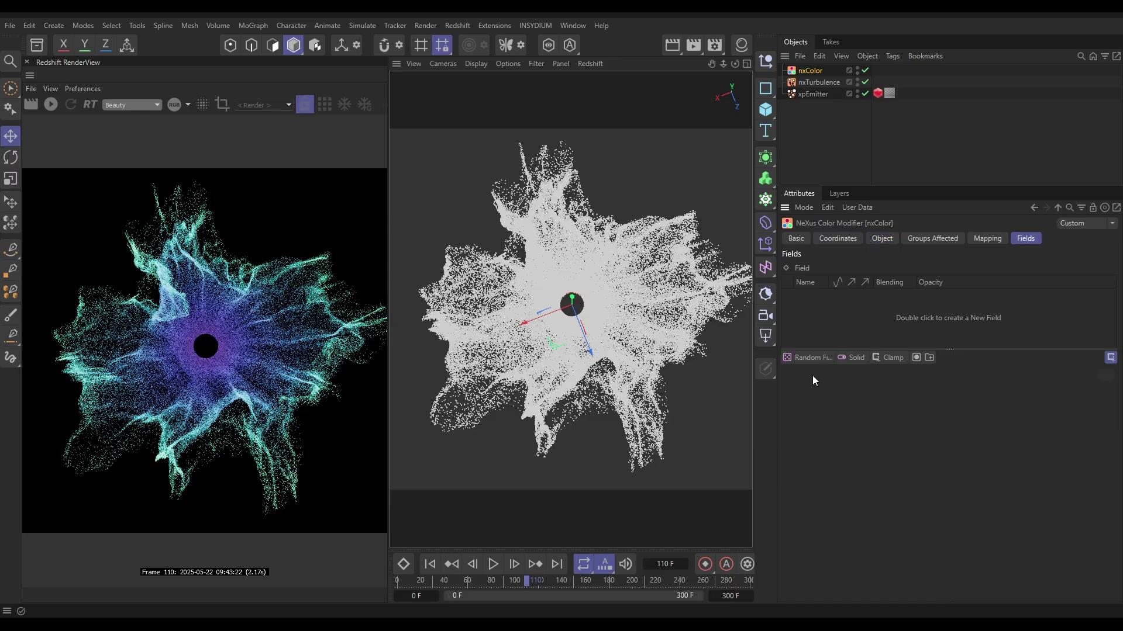
click(819, 356)
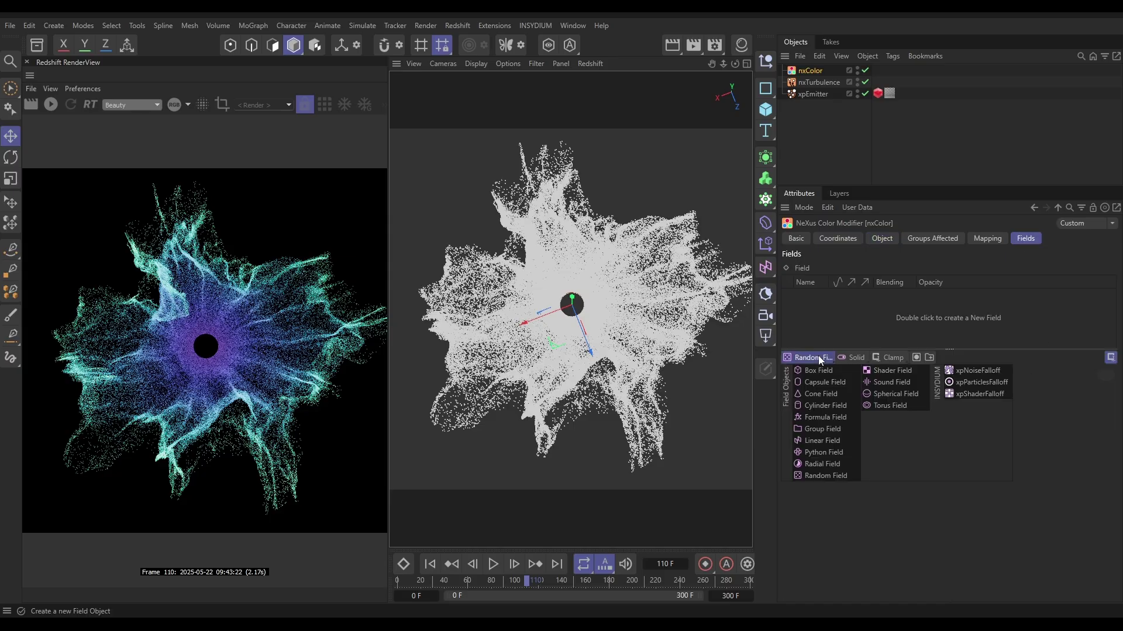
click(834, 476)
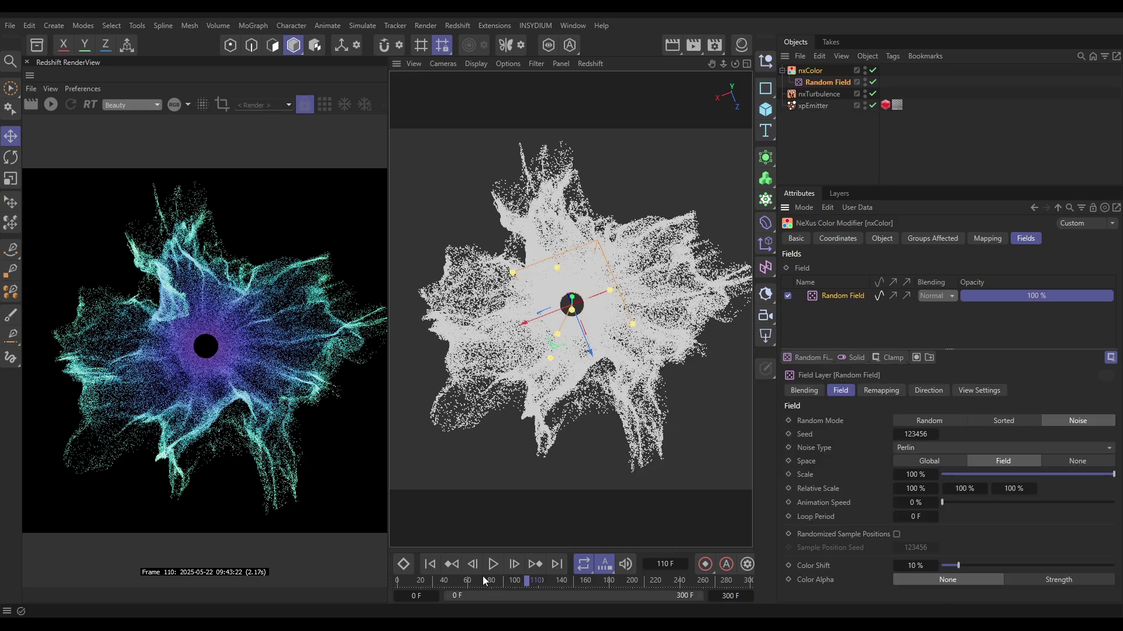
Step: Replay the simulation from the first frame to frame 75 to check the noise coloring on the particles
click(429, 564)
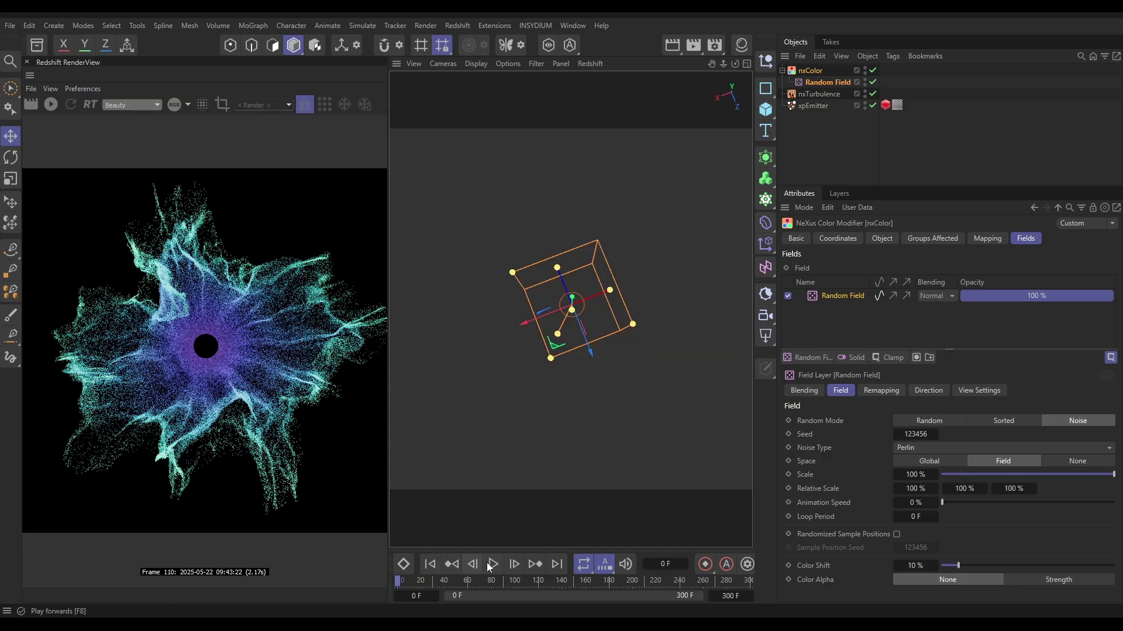
click(491, 565)
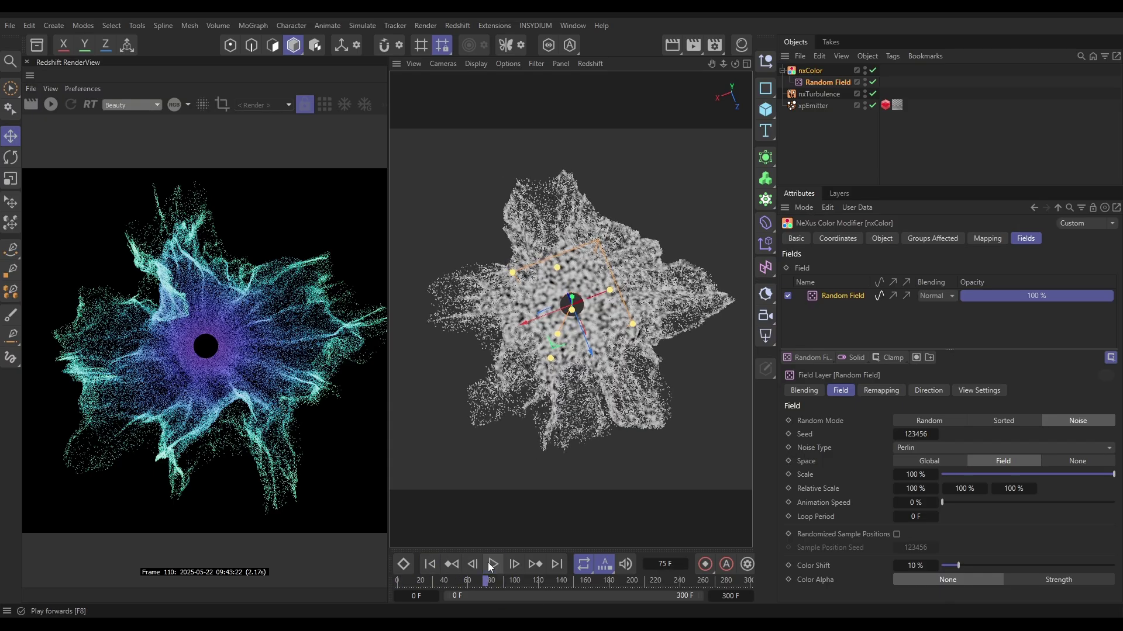
key(F8)
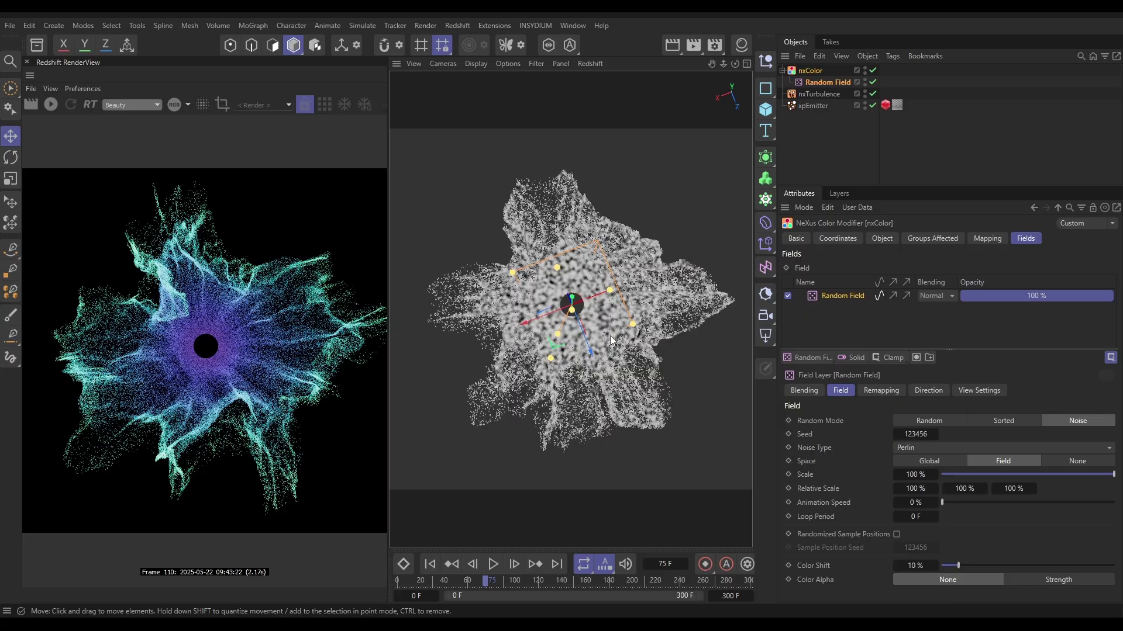
Step: Set the Random Field's noise type to Luka, its scale to 800 % and its animation speed to 40 %
click(913, 449)
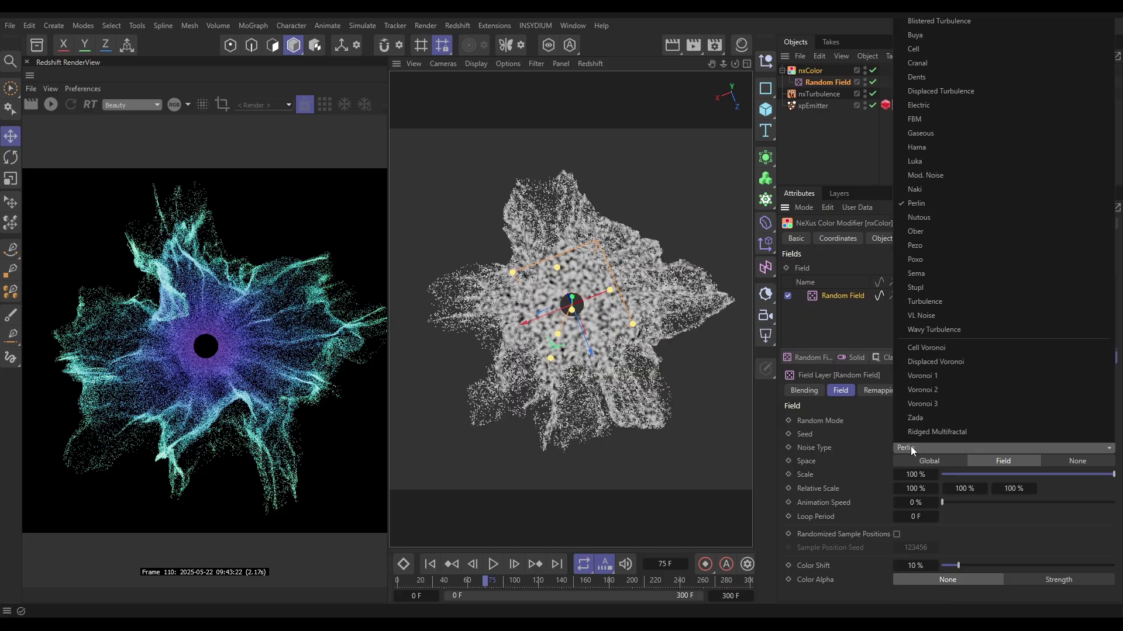
click(915, 161)
click(910, 474)
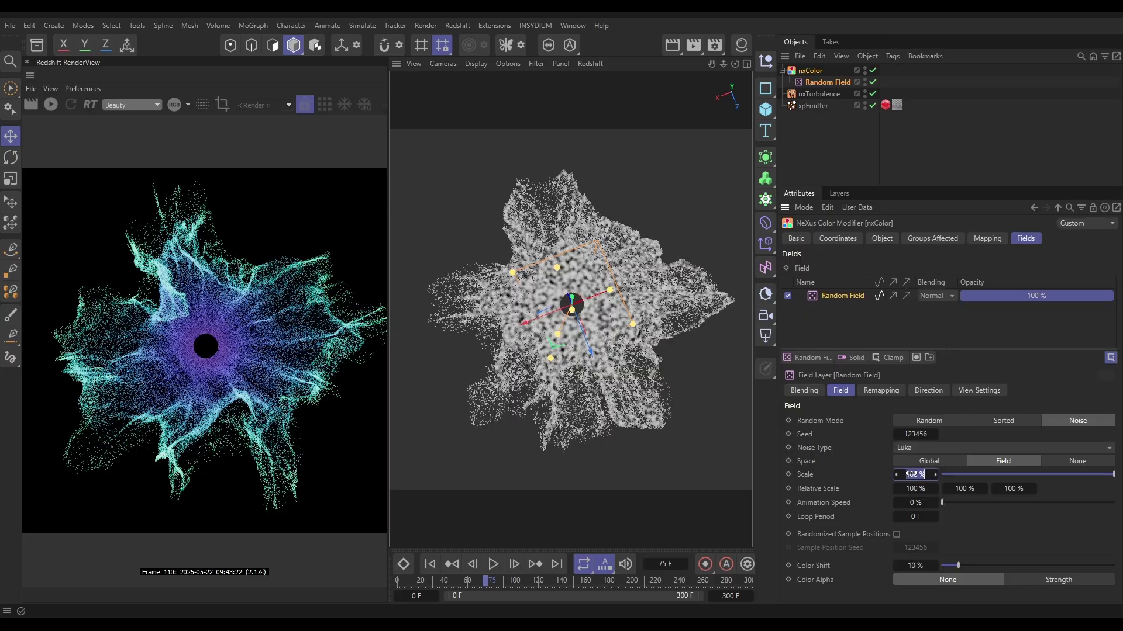
text(800)
key(Return)
click(921, 503)
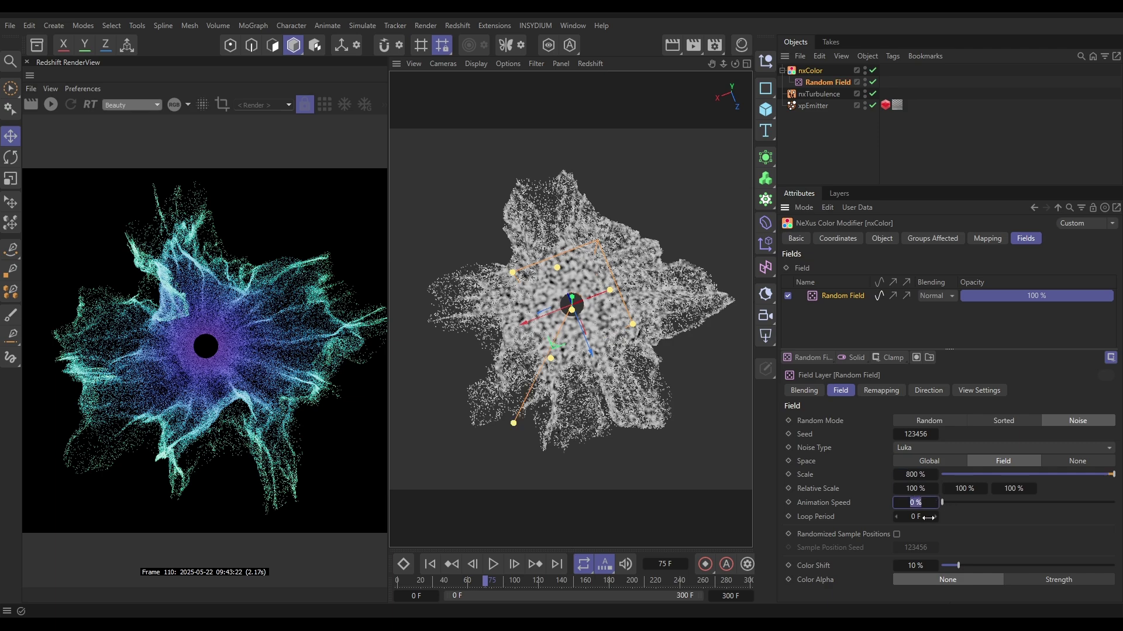
text(40)
key(Return)
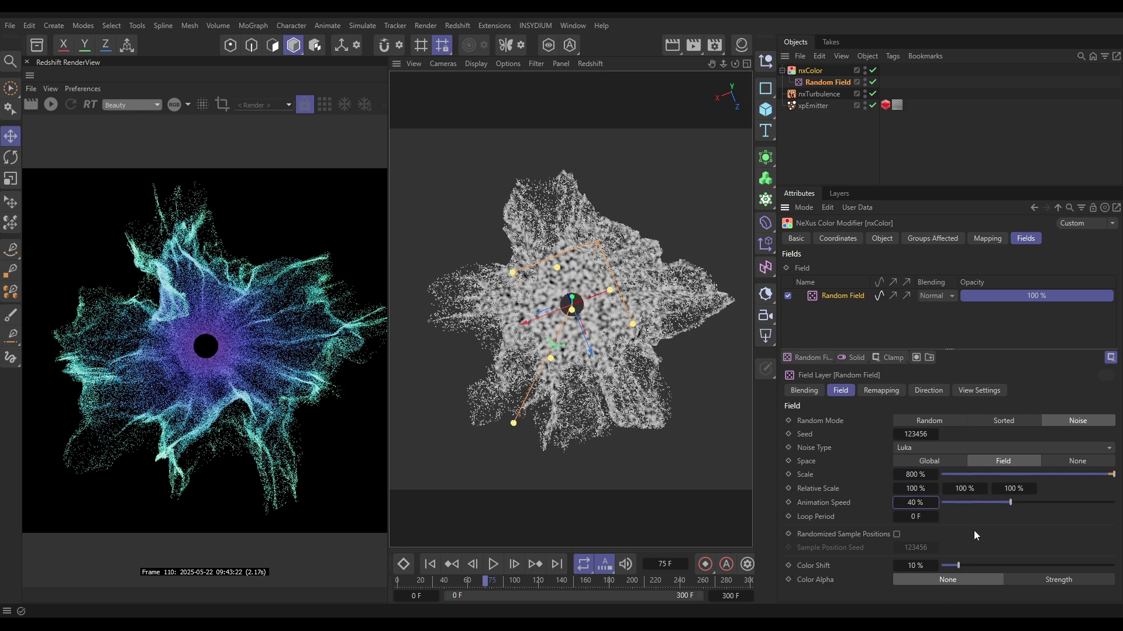
Step: Replay the simulation from the first frame to frame 89 and preview that frame in the Redshift render
click(431, 564)
click(493, 564)
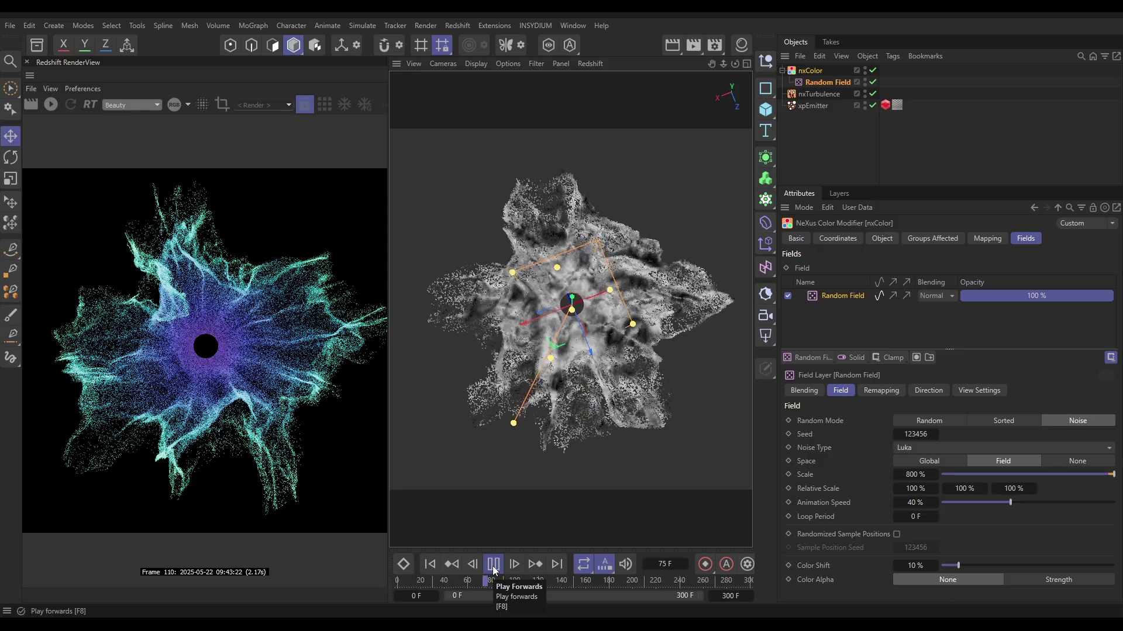
click(493, 564)
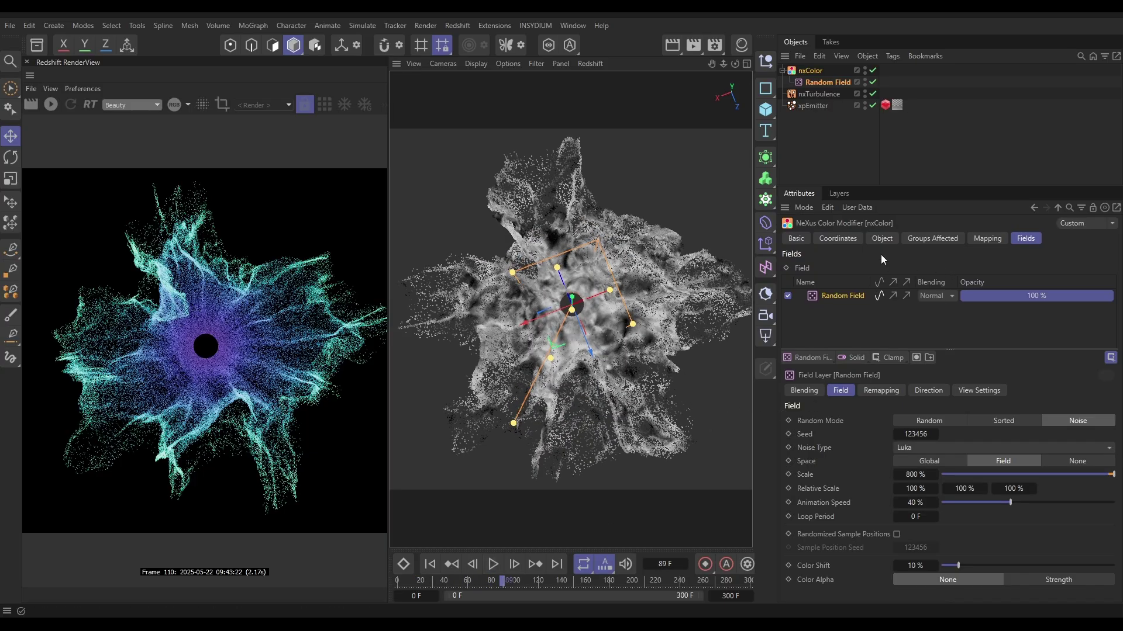
click(883, 238)
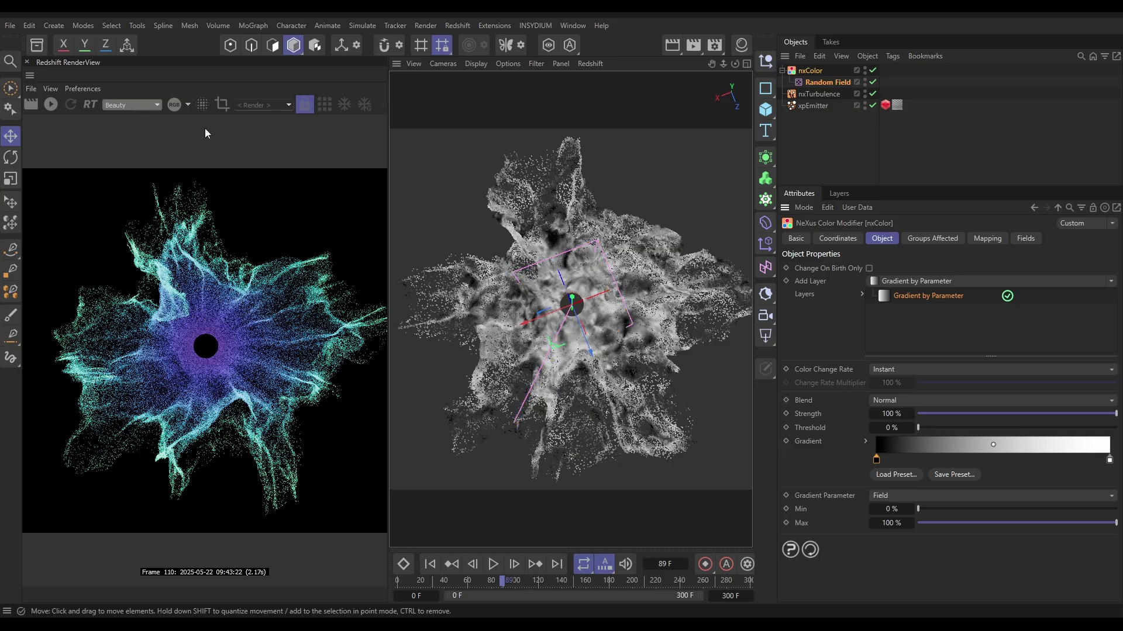
click(51, 105)
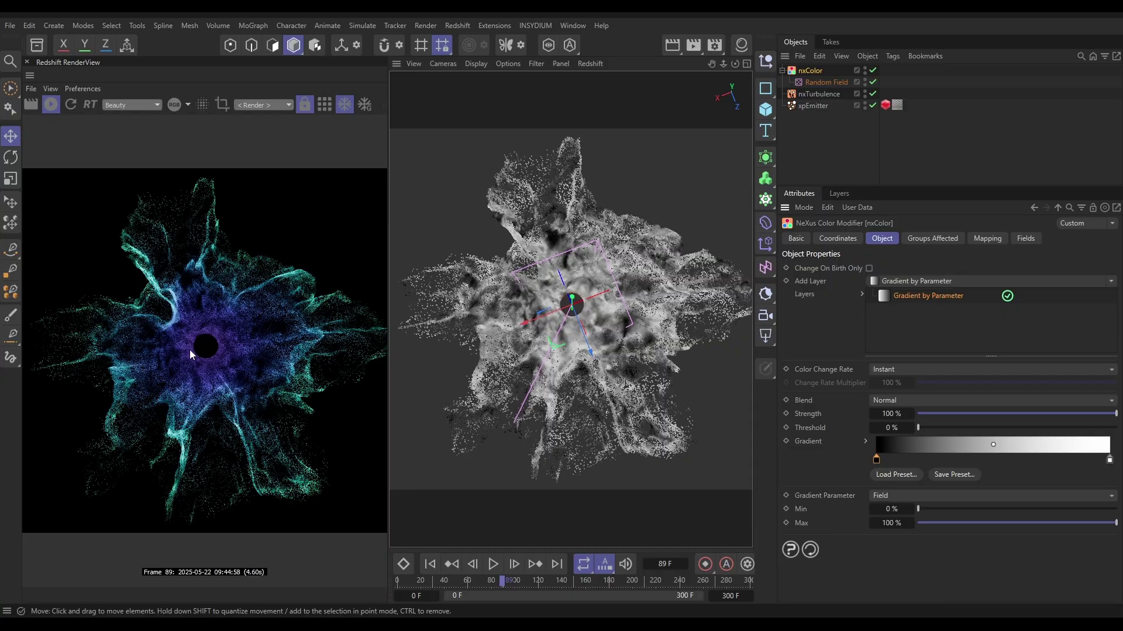
click(52, 105)
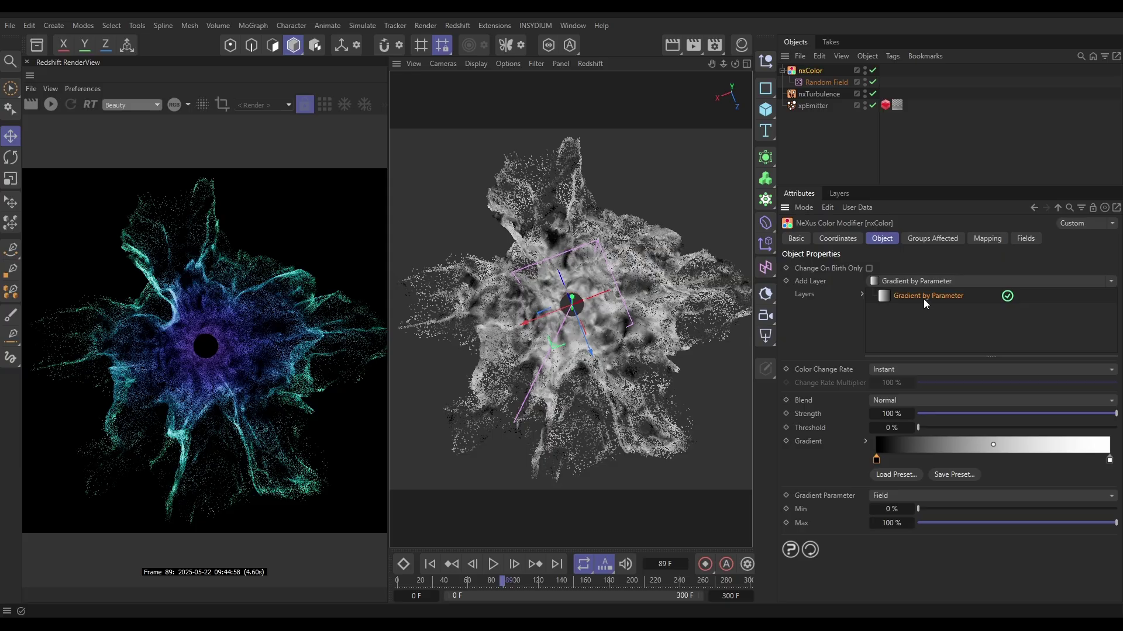
Step: Duplicate the nxColor modifier's Gradient by Parameter layer and set the copy's gradient parameter to Age
ctrl+drag(918, 298, 913, 294)
click(884, 496)
click(888, 365)
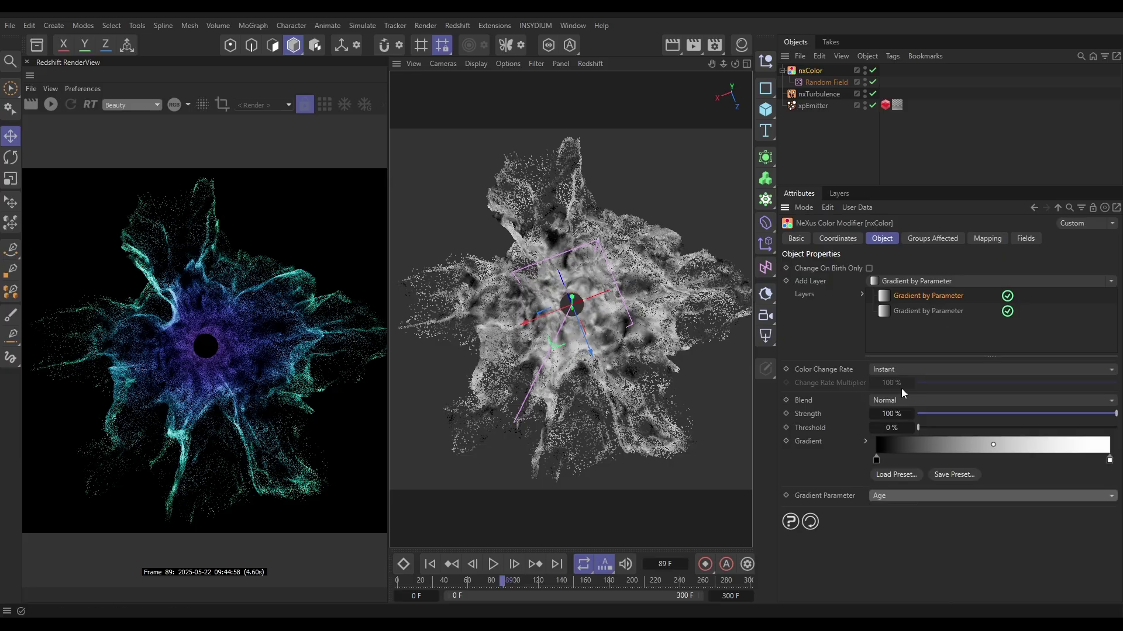
Step: Shorten the Age layer's black-to-white transition, leaving a white knot close to the gradient's black starting knot
click(916, 460)
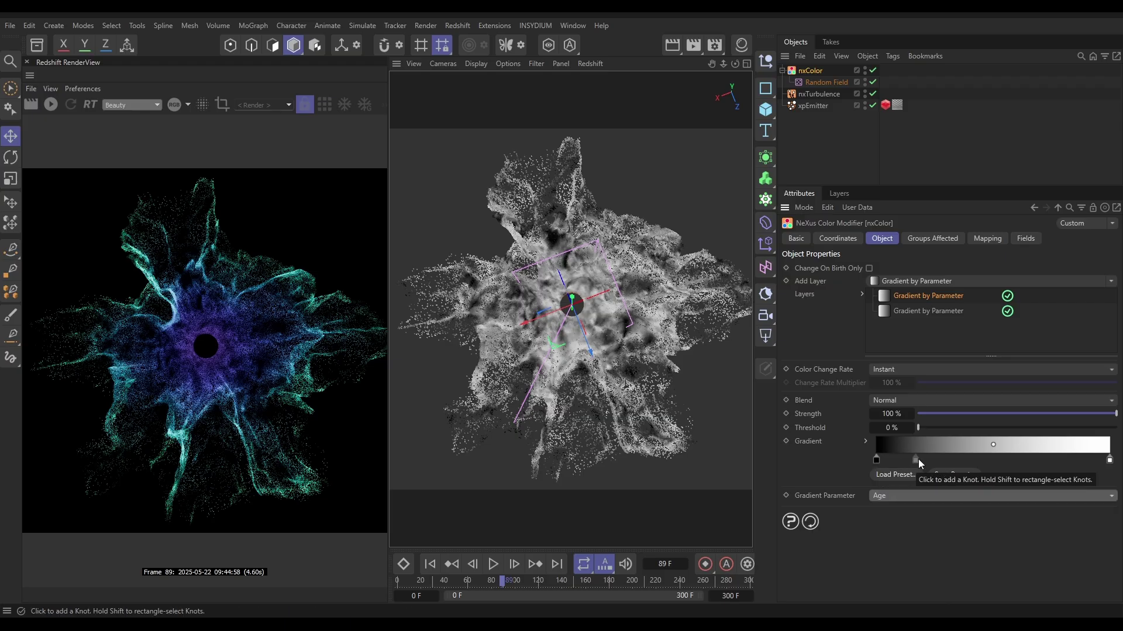
mouse_move(915, 461)
mouse_down()
mouse_move(1118, 498)
mouse_move(1108, 461)
mouse_move(917, 468)
mouse_up()
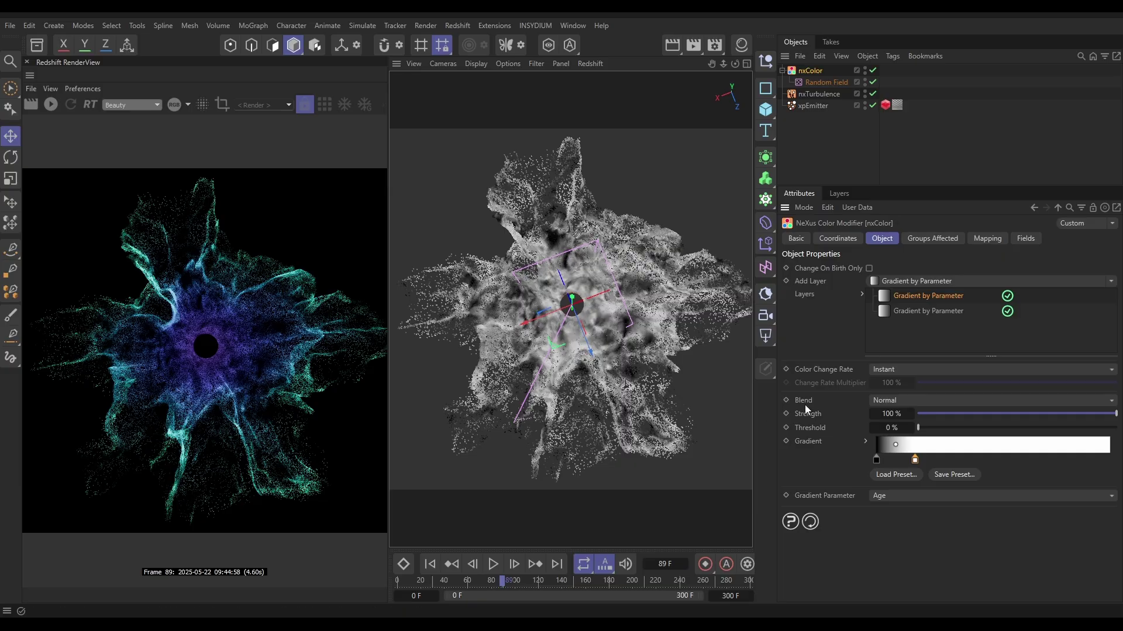
Step: Set the Age layer's blend mode to Multiply and replay the simulation from the first frame to frame 98
click(886, 401)
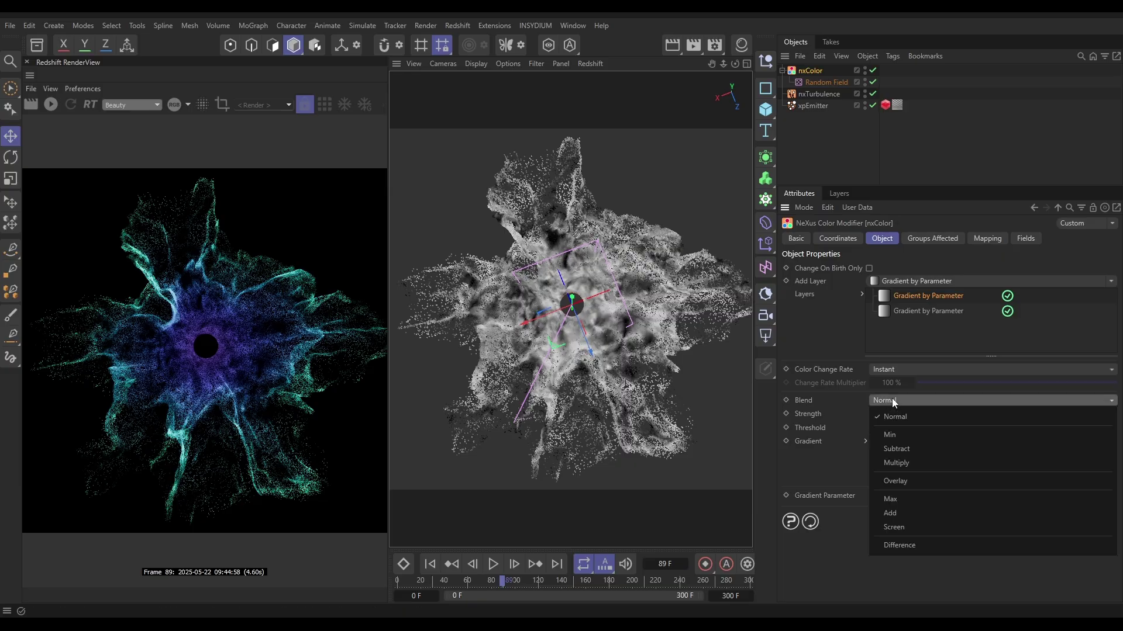
click(894, 463)
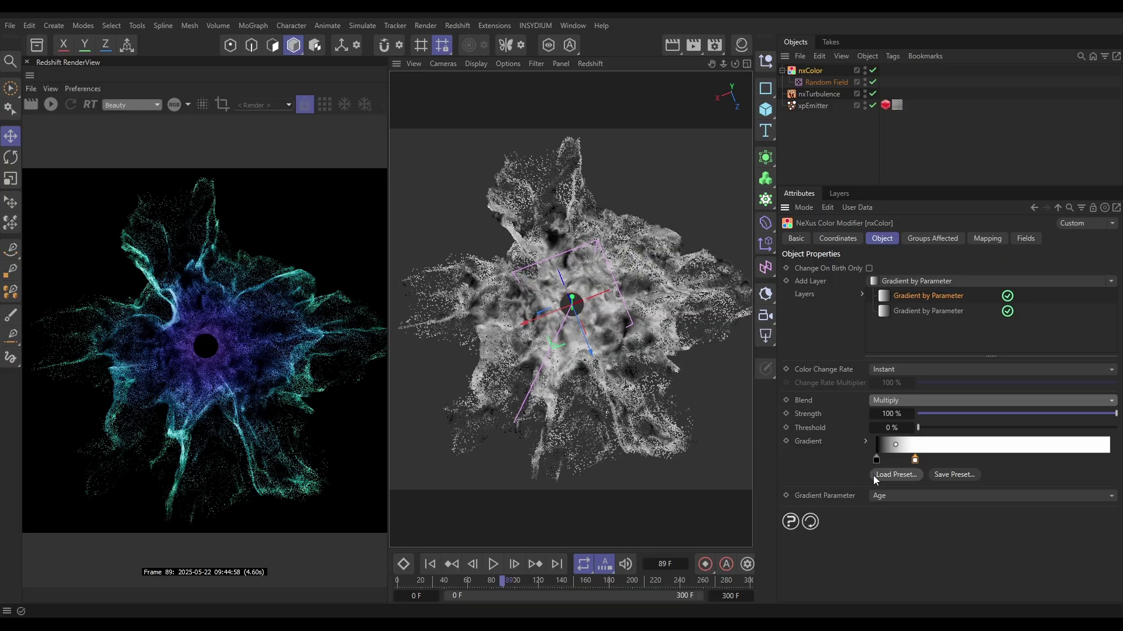
click(429, 564)
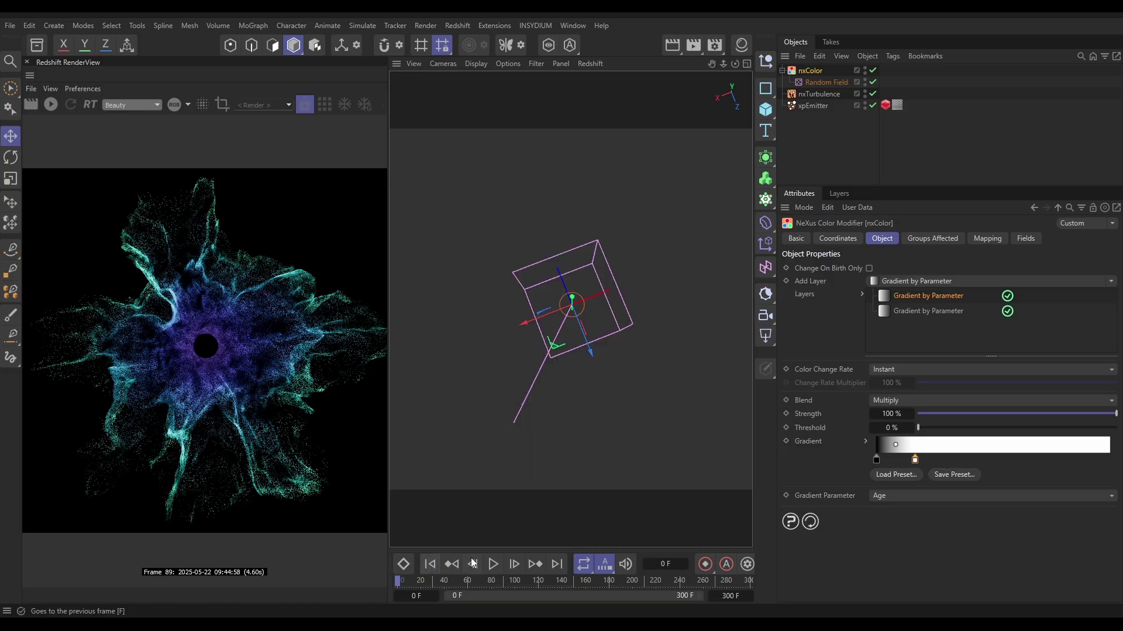
click(492, 564)
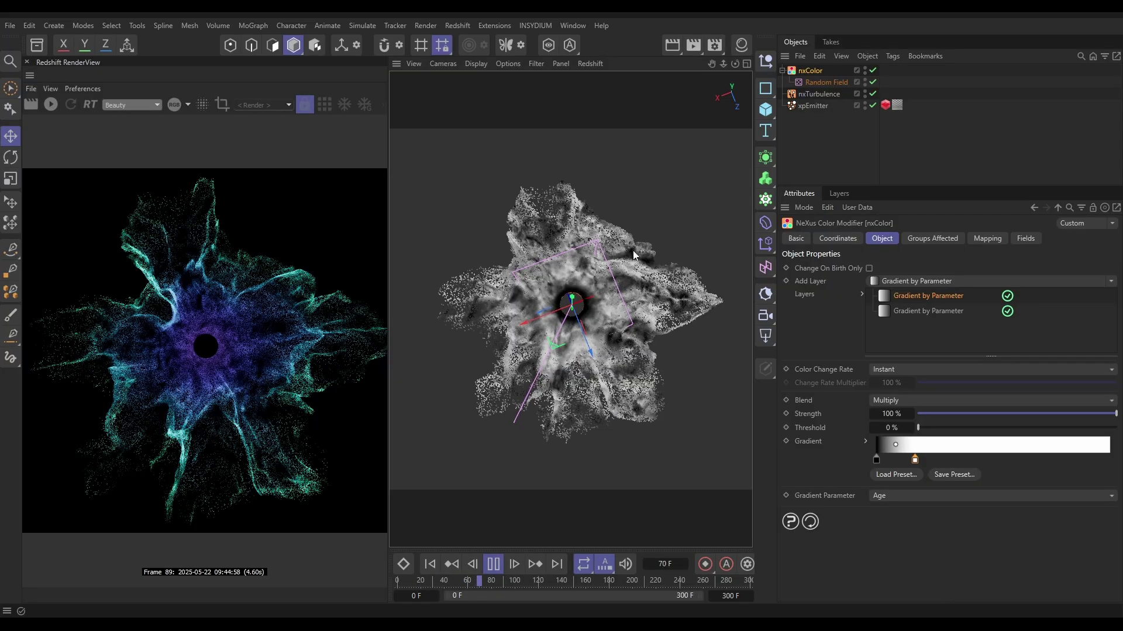
click(493, 566)
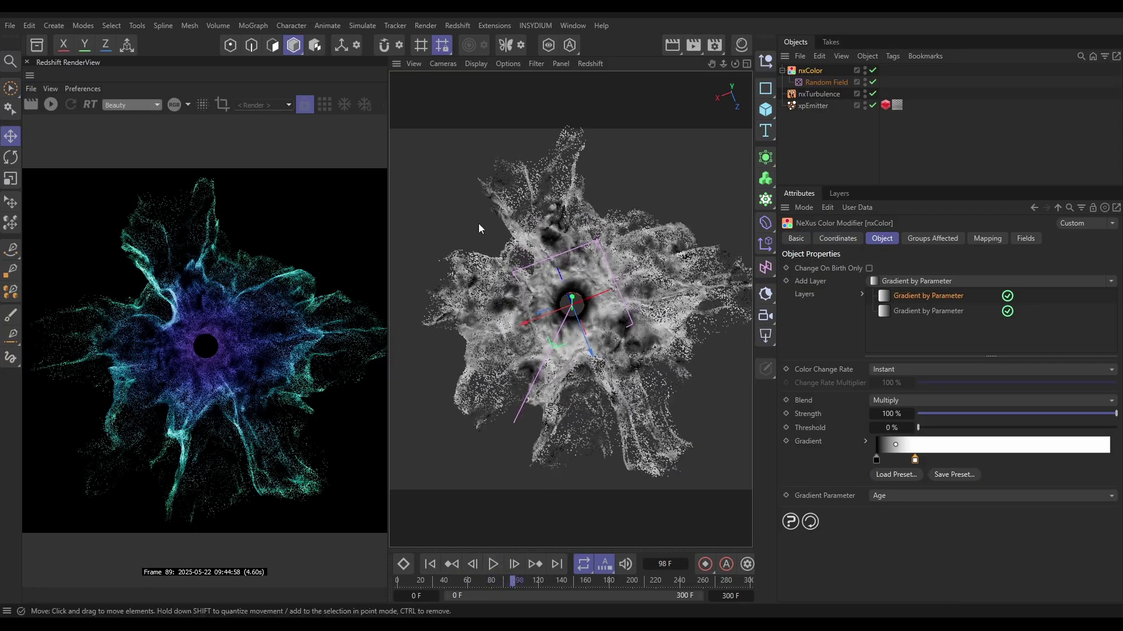
Step: Inspect the emission's center up close while playing on to frame 160, and preview that frame in the Redshift render
click(598, 318)
scroll(591, 317, up, 5)
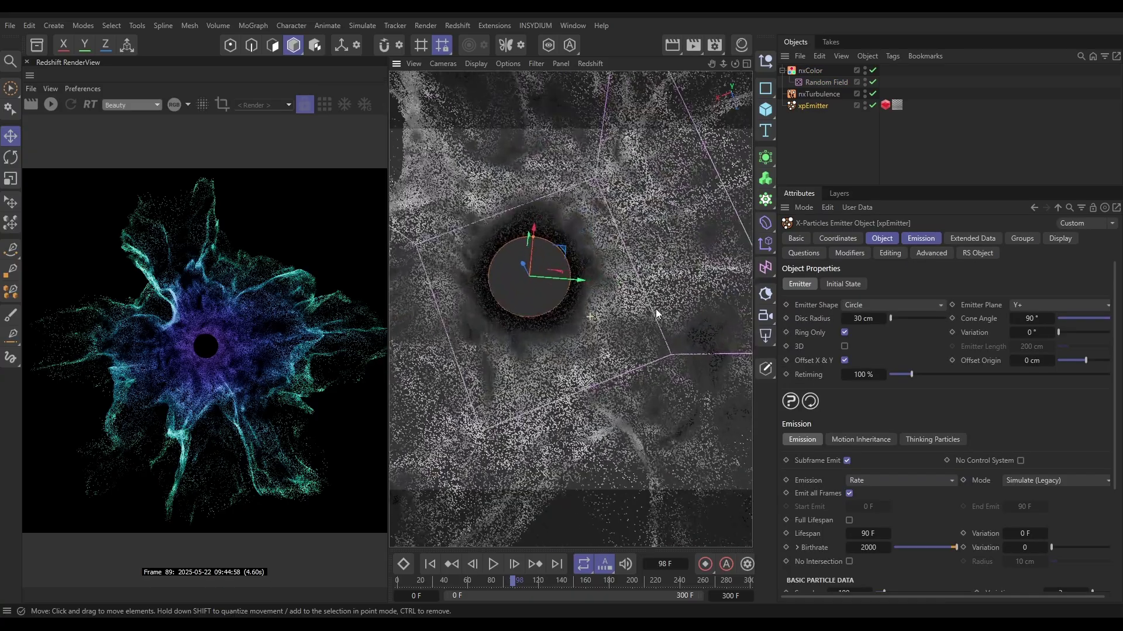
click(493, 565)
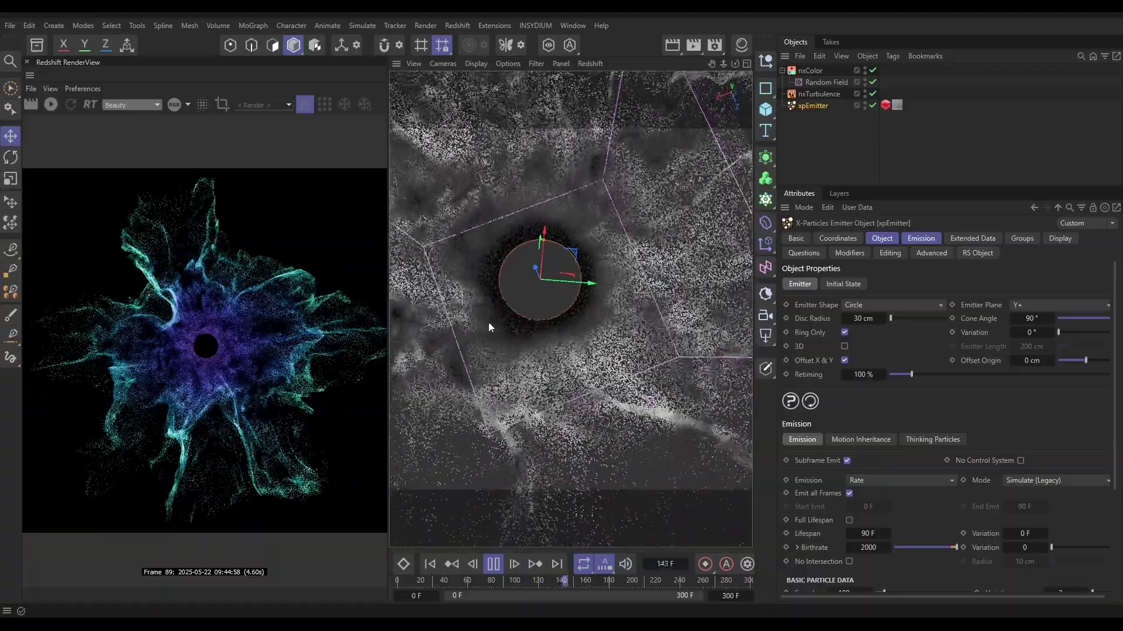
click(494, 565)
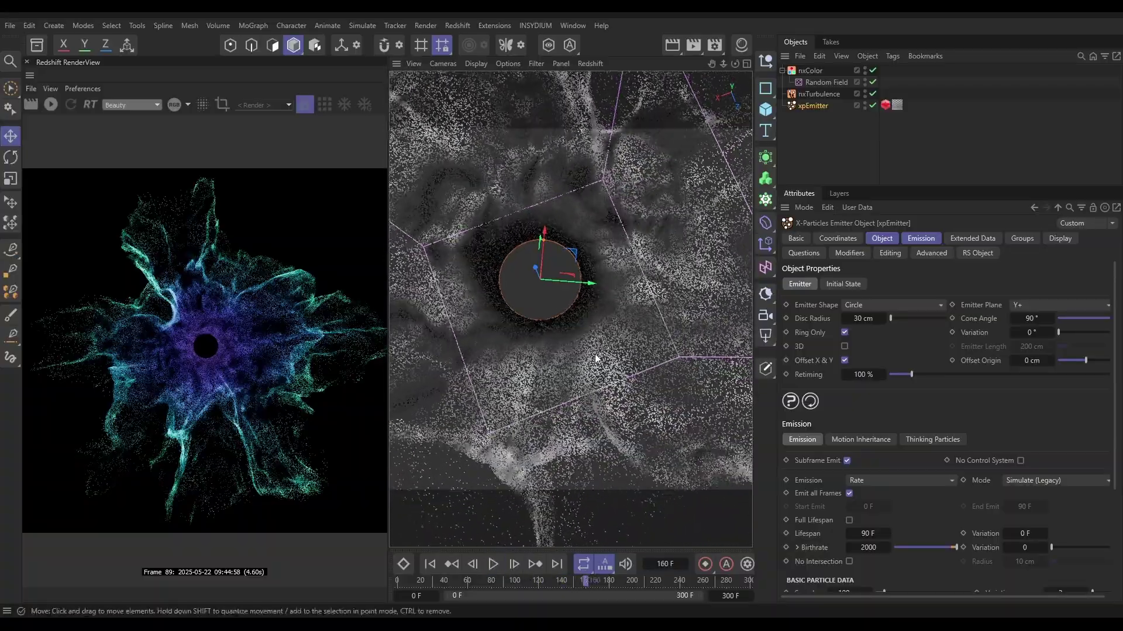
scroll(584, 357, down, 4)
scroll(552, 363, down, 2)
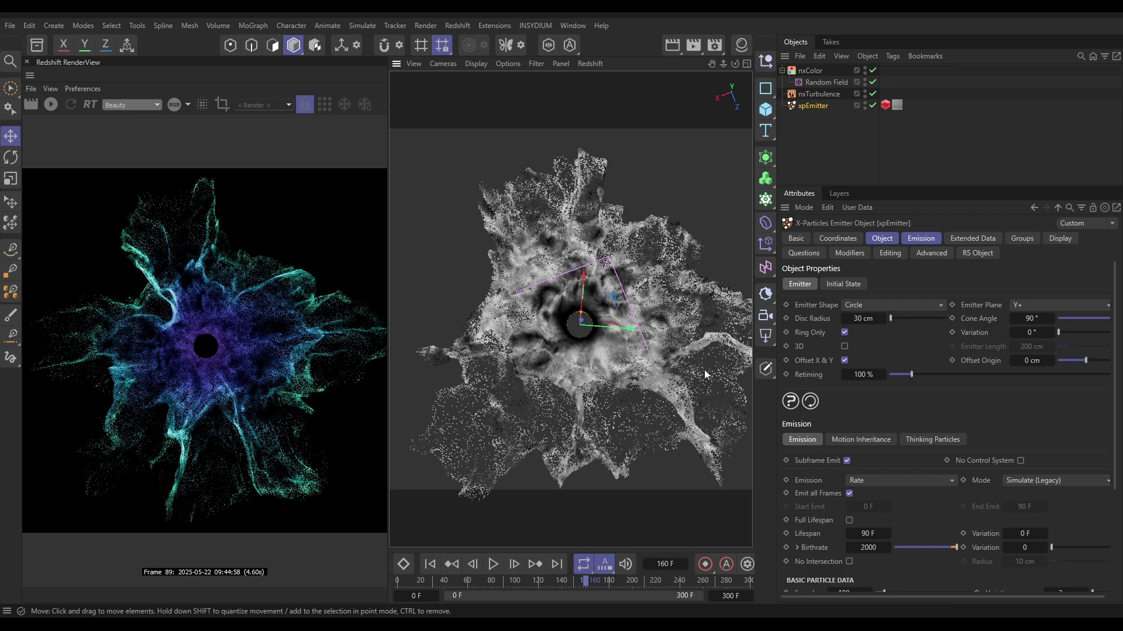
click(51, 104)
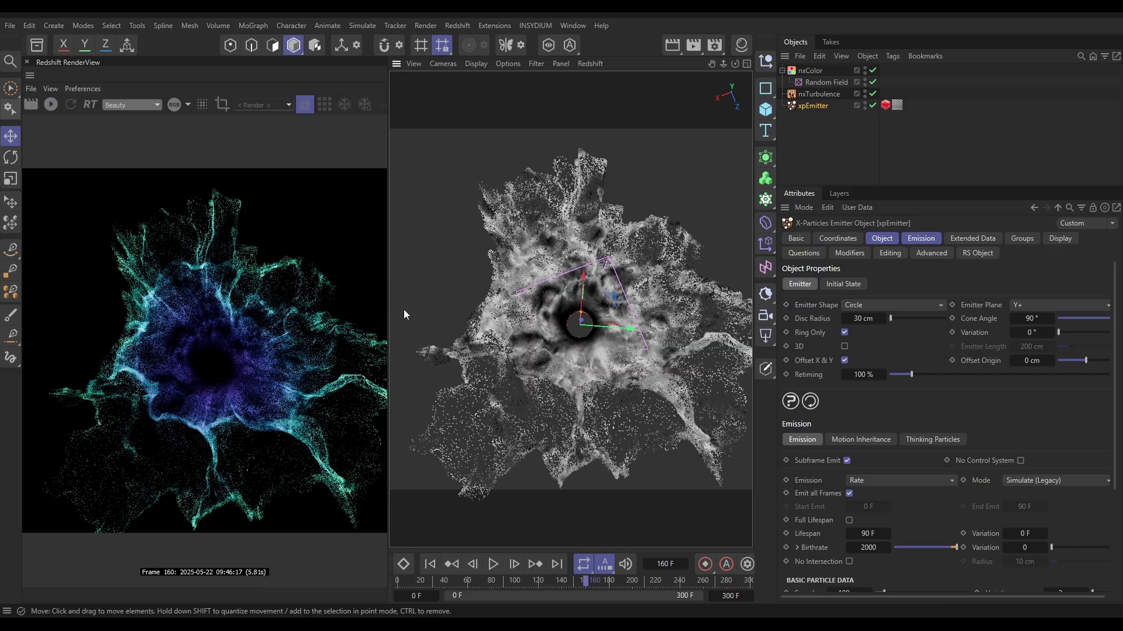
Step: Duplicate the nxColor modifier's Age gradient layer and set the copy's blend mode to Add
click(806, 71)
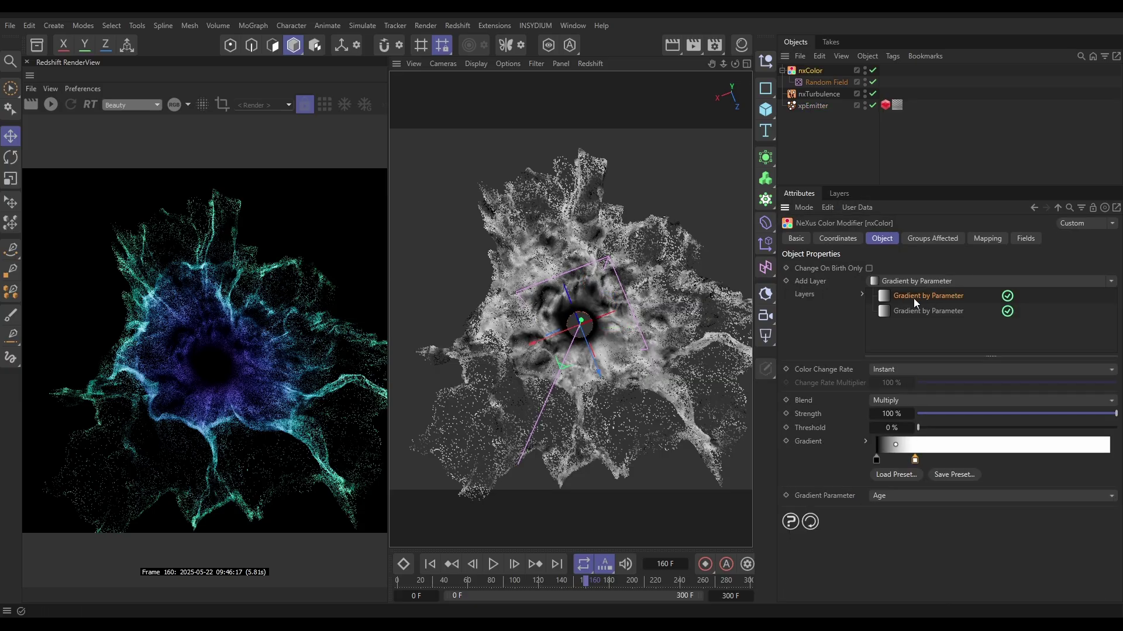
key(ctrl+v)
click(905, 401)
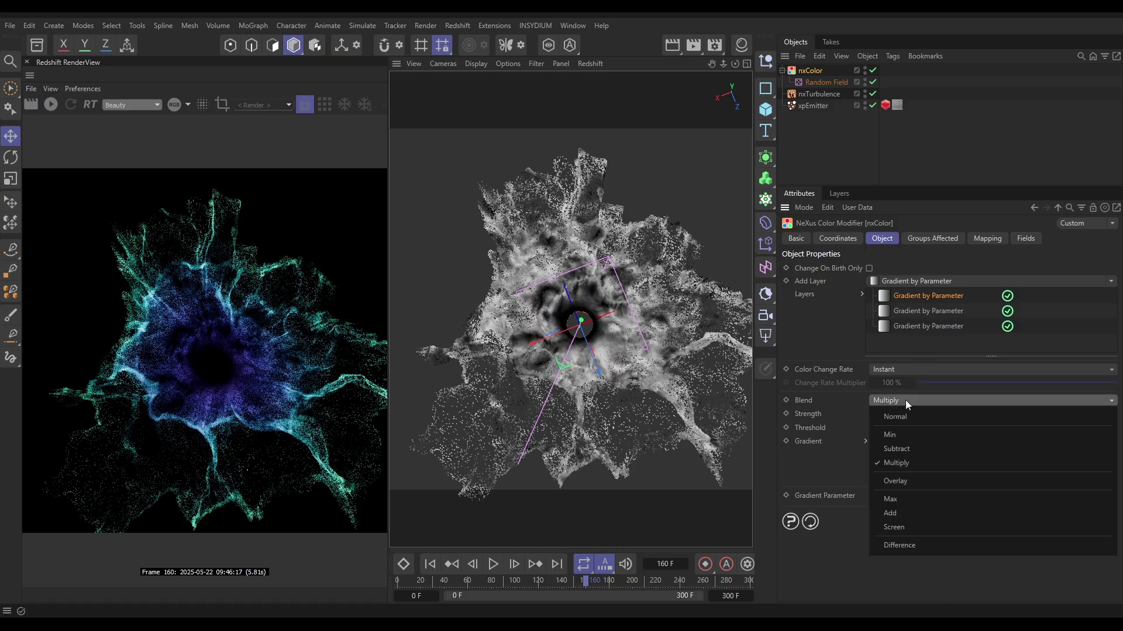
click(895, 513)
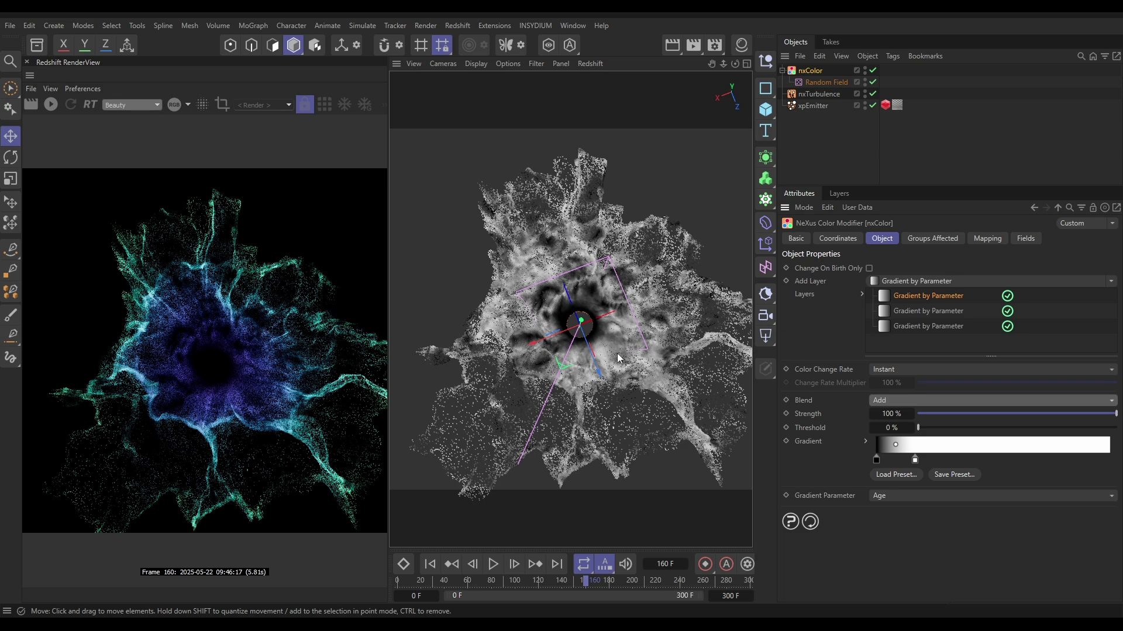
Step: Replay the simulation from the first frame to frame 88 and examine the dark center up close
click(429, 564)
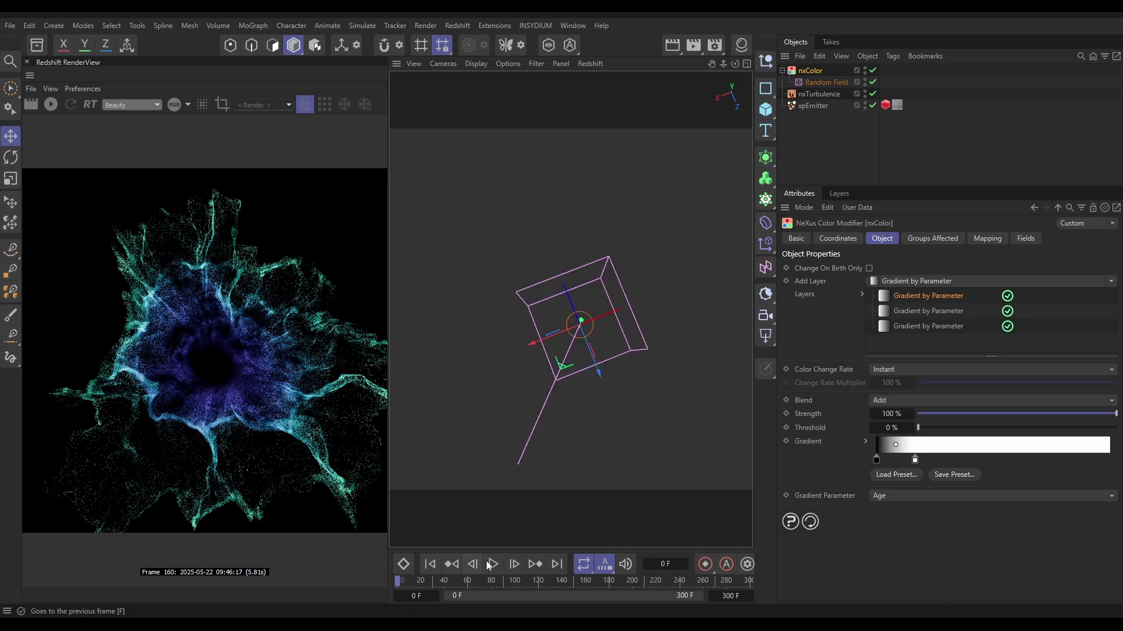
click(492, 564)
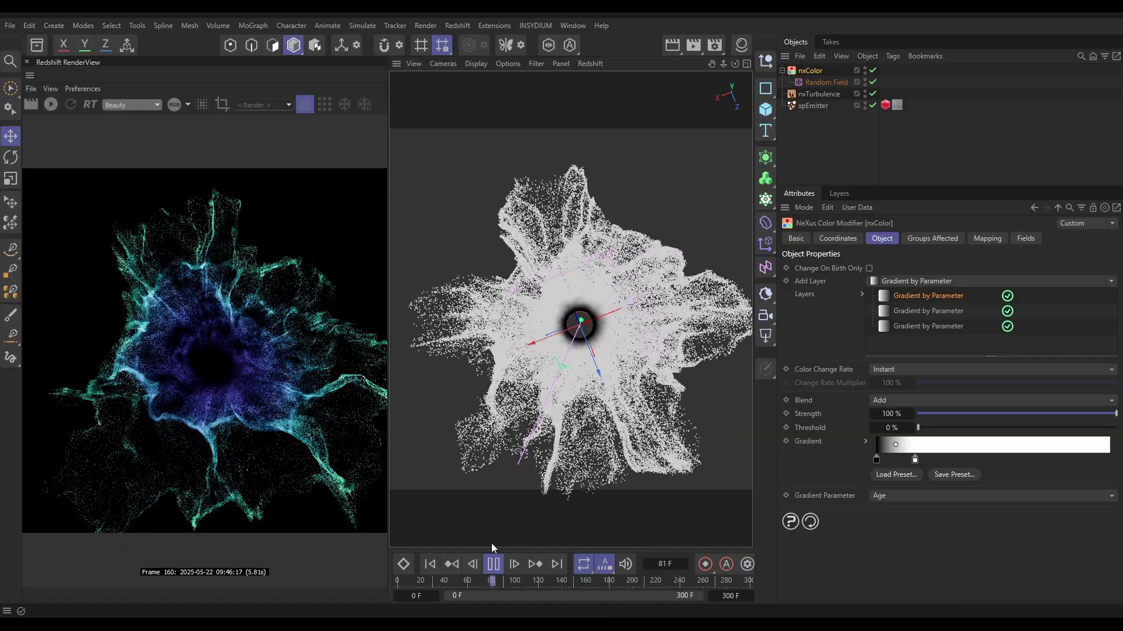
click(494, 564)
scroll(605, 326, up, 5)
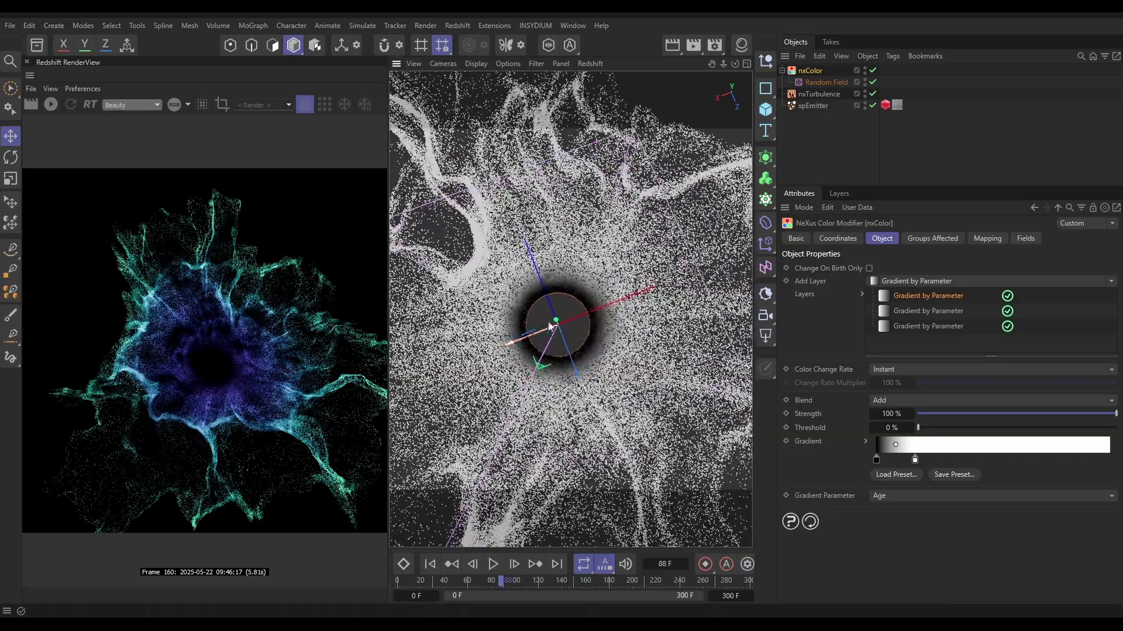
Step: Shift the Add layer's black and white gradient knots further along for a wider, later fade while the simulation plays to frame 226
click(493, 565)
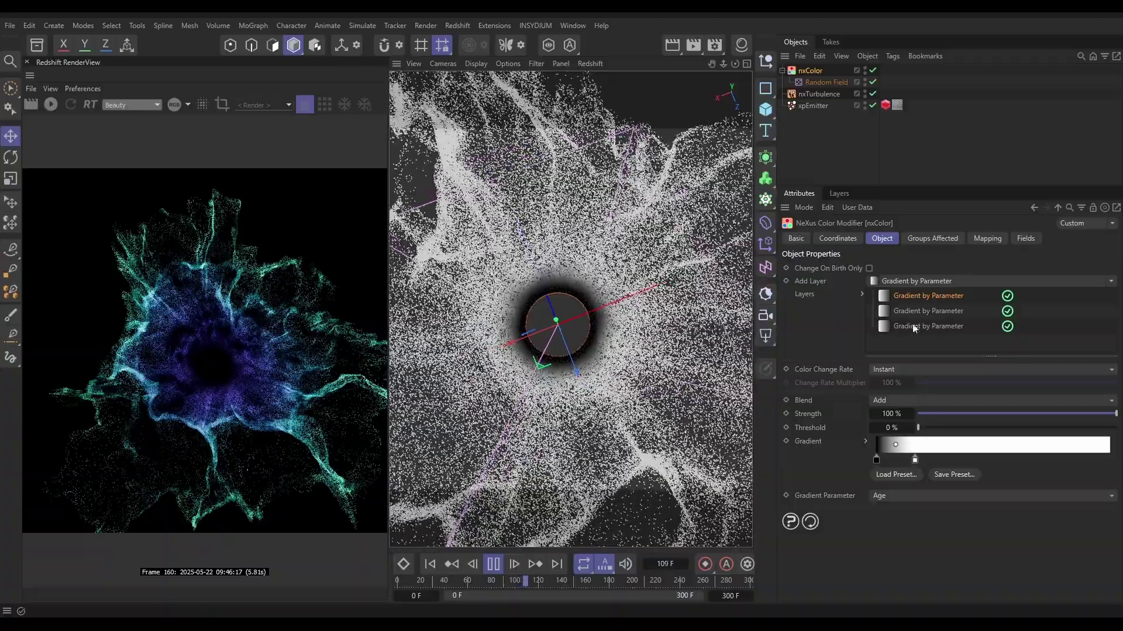
drag(915, 460, 951, 462)
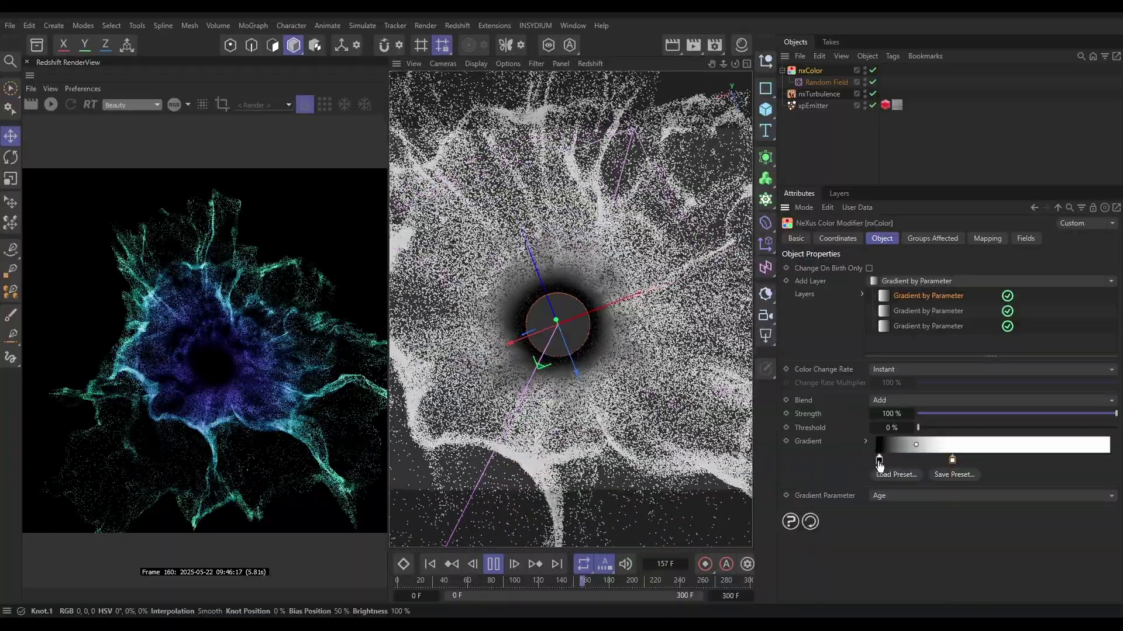
drag(877, 460, 888, 460)
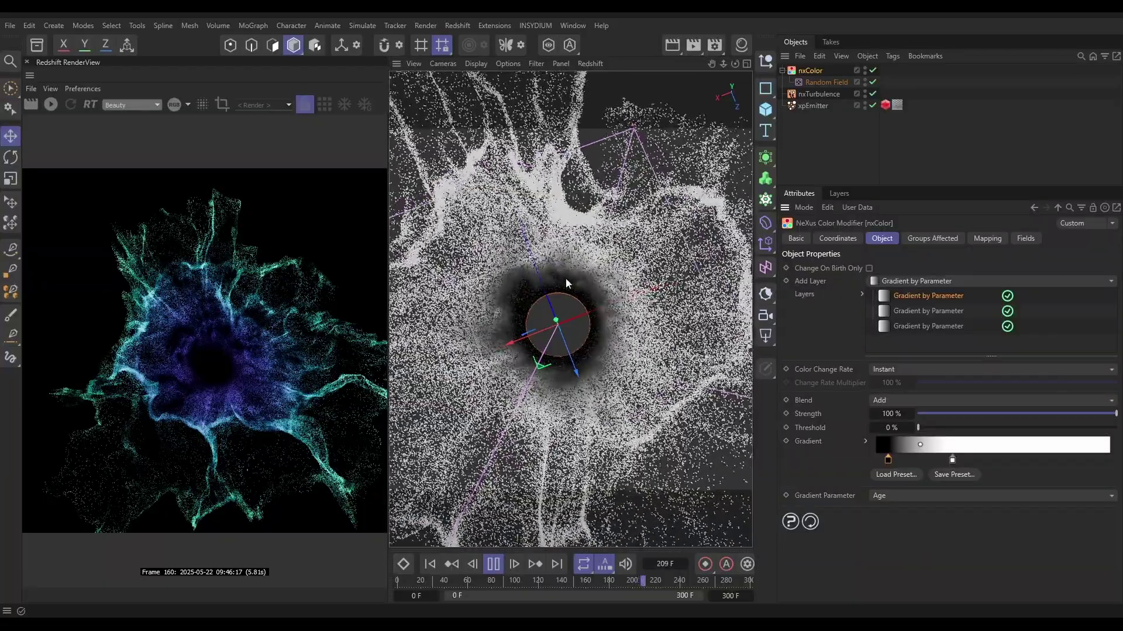
click(492, 564)
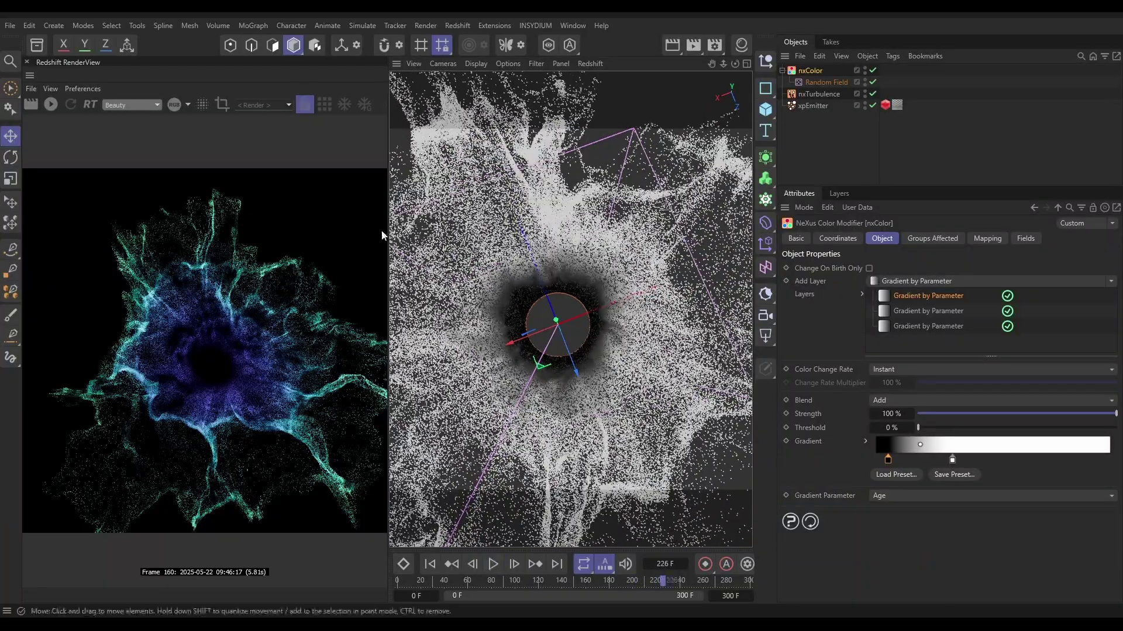
Step: Preview frame 226 in the Redshift render, advance to frame 234 and check the whole emission
click(50, 106)
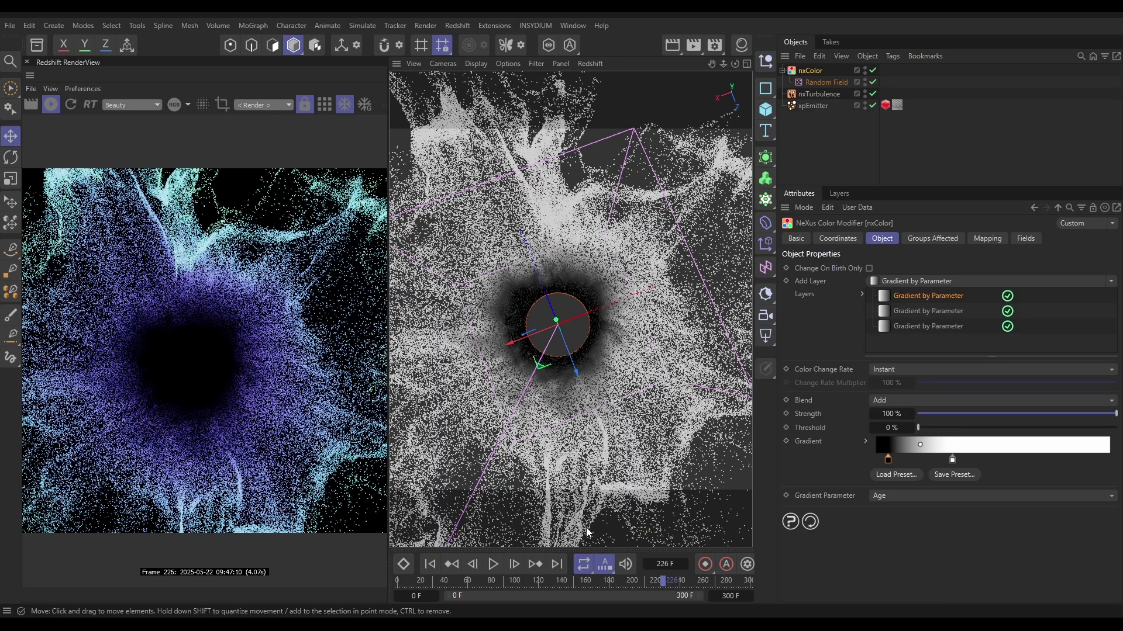
click(493, 564)
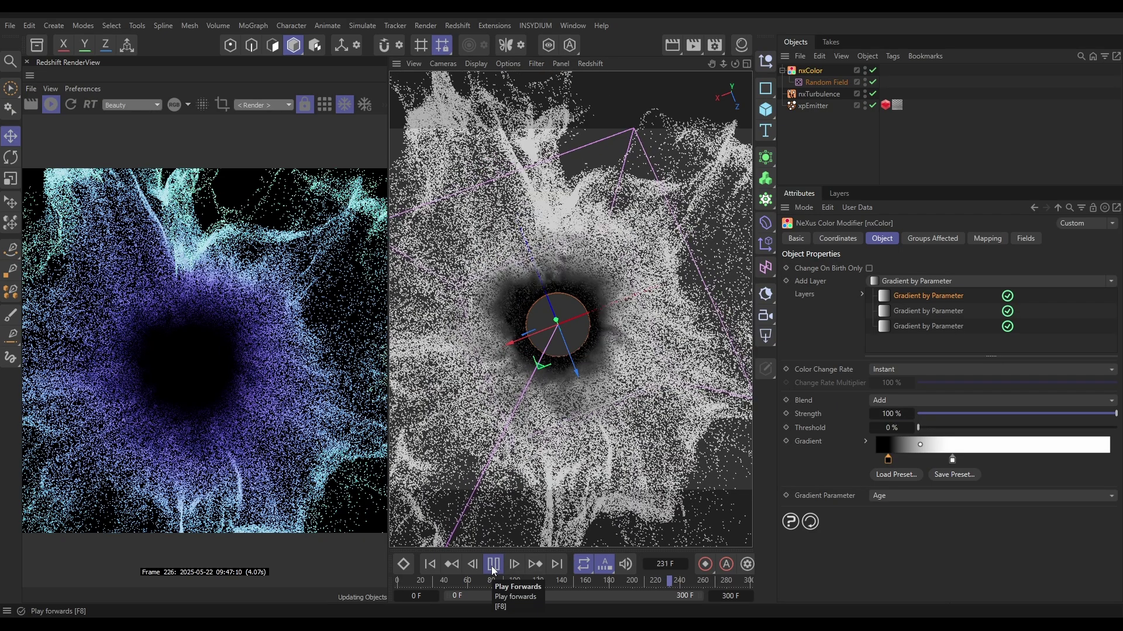
click(493, 564)
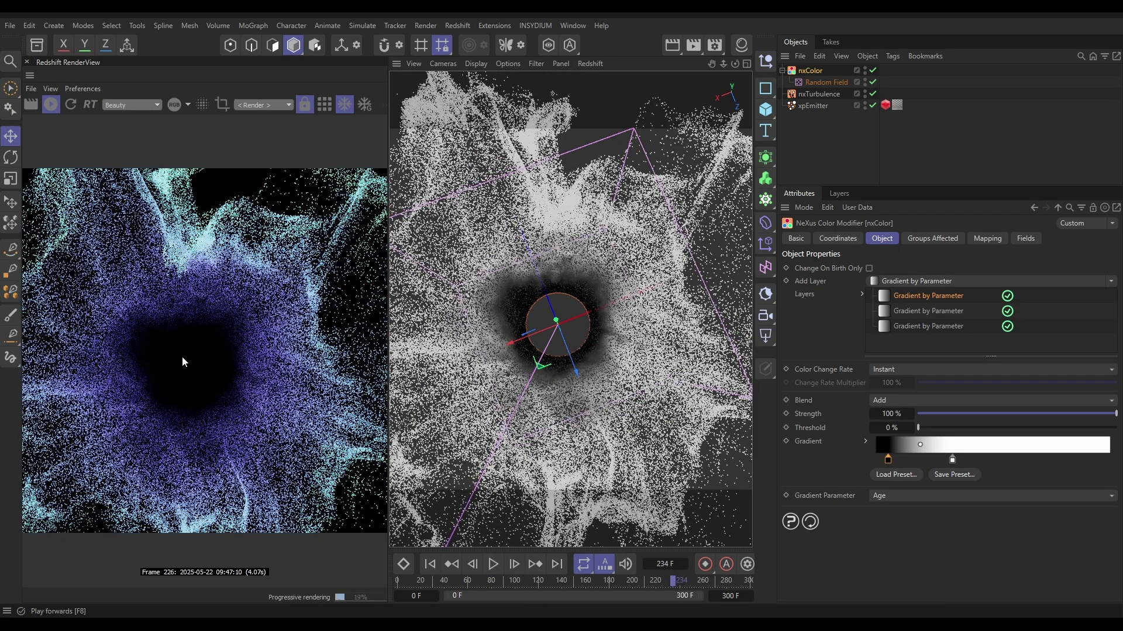
click(654, 350)
alt+drag(628, 362, 584, 362)
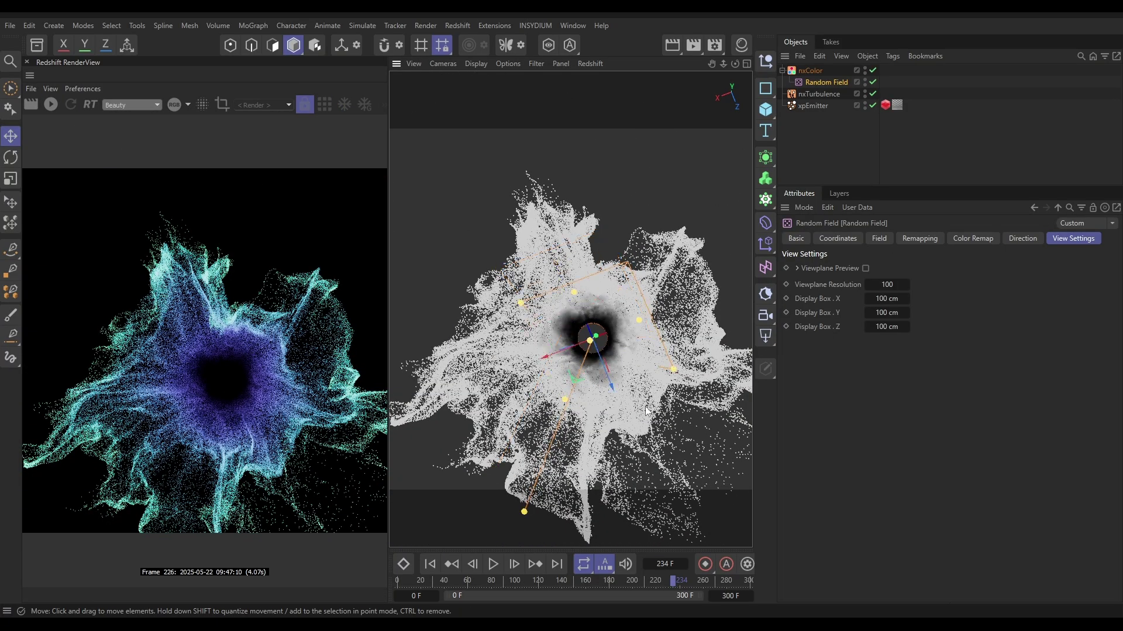
scroll(647, 411, down, 5)
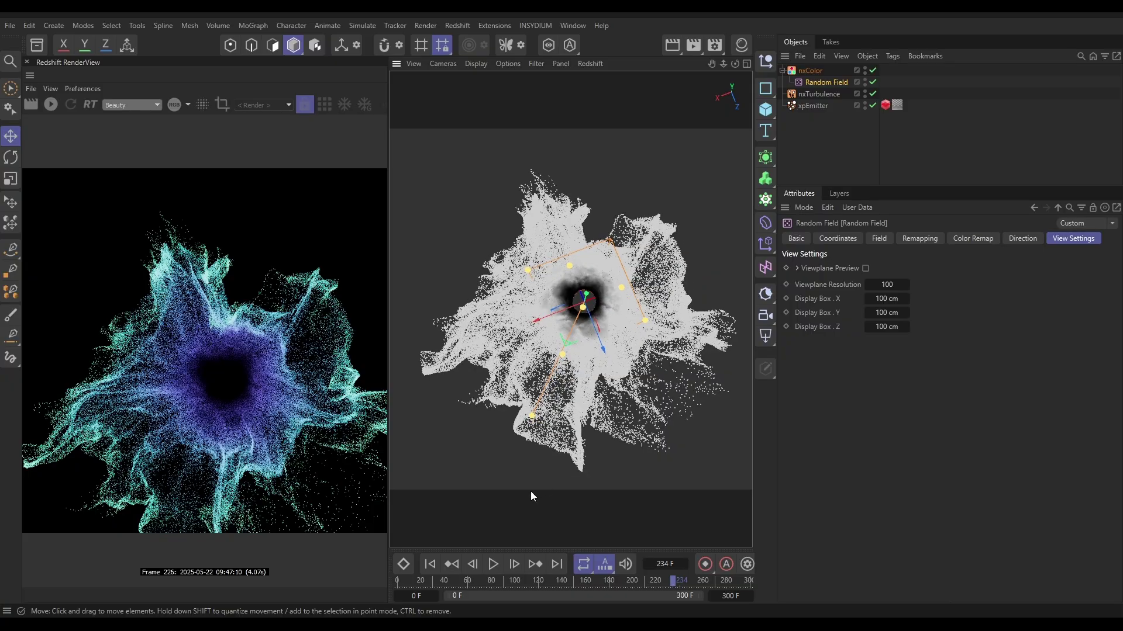
Step: Replay the simulation from the first frame and preview the early emission at frames 17 and 32 in Redshift
click(430, 564)
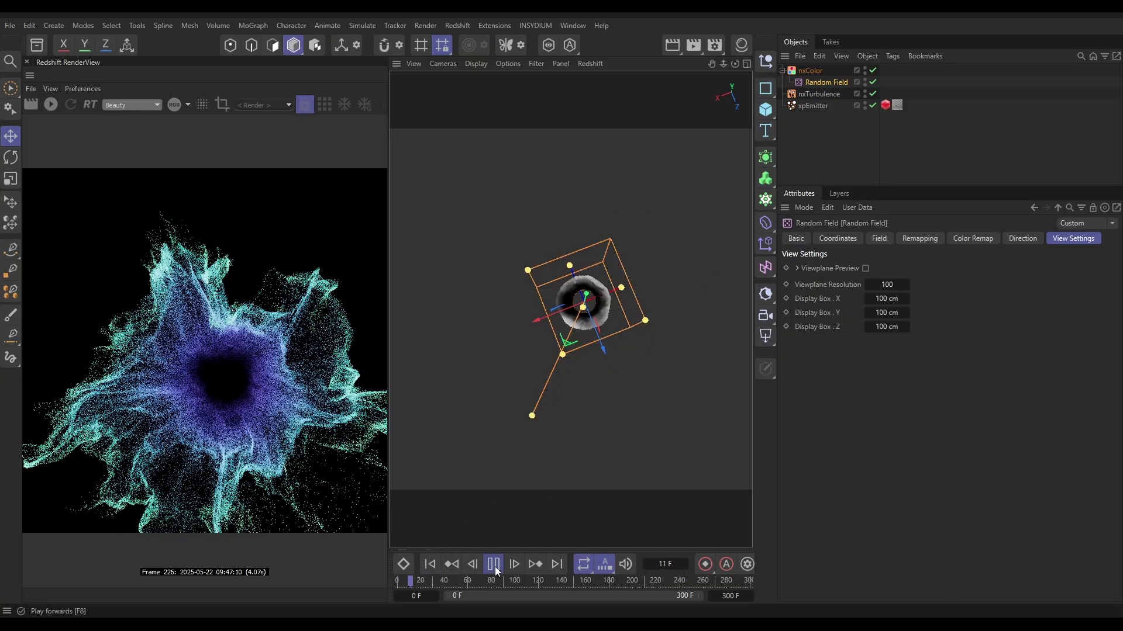
click(494, 565)
click(51, 104)
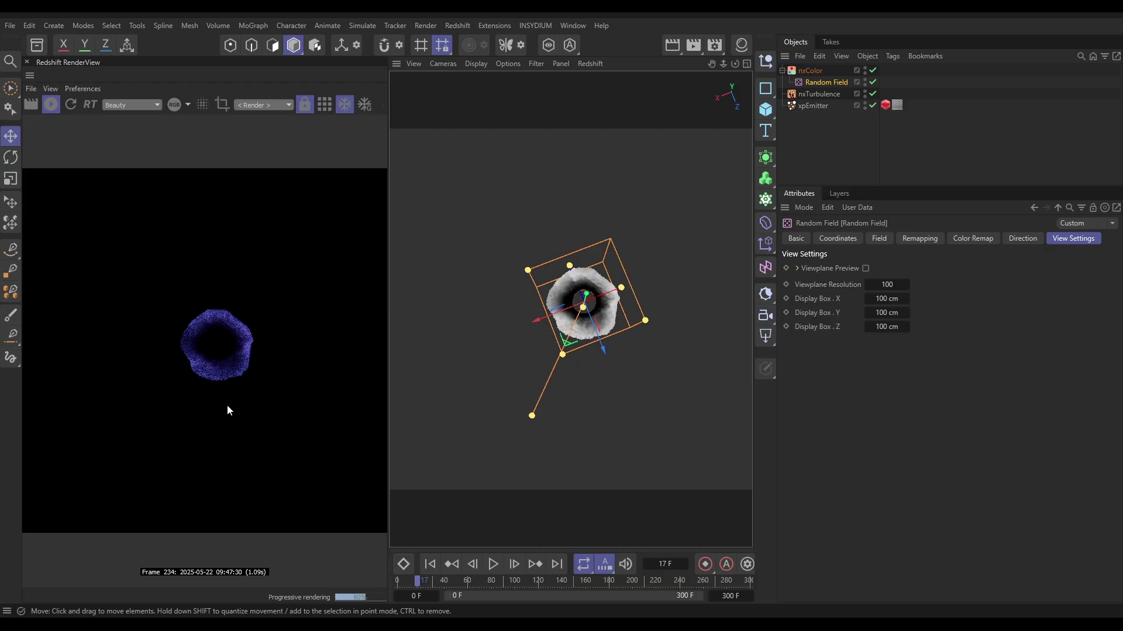
click(493, 566)
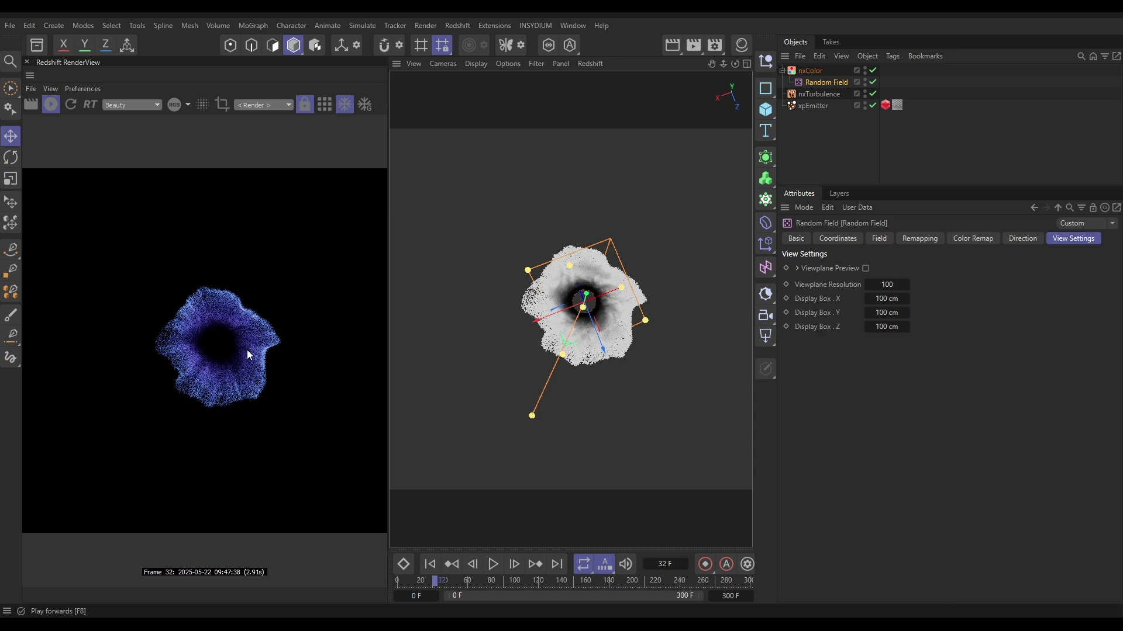
Step: Reshape the xpEmitter's Birthrate Spline to start at 0 and ramp up to its full value at about 0.12
click(812, 105)
click(928, 240)
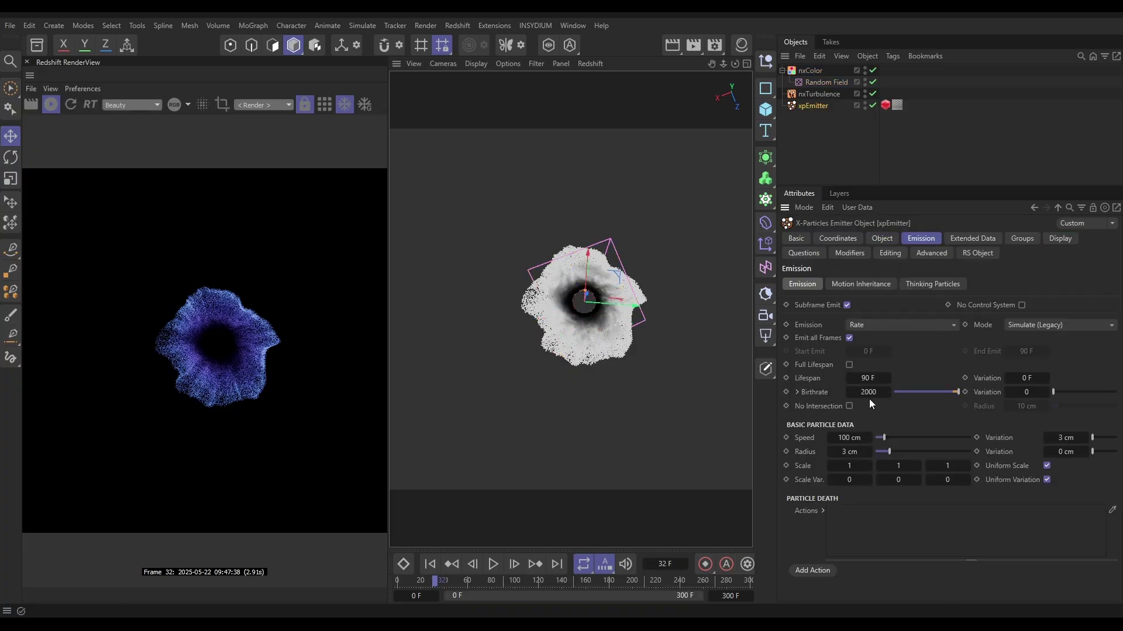
click(797, 393)
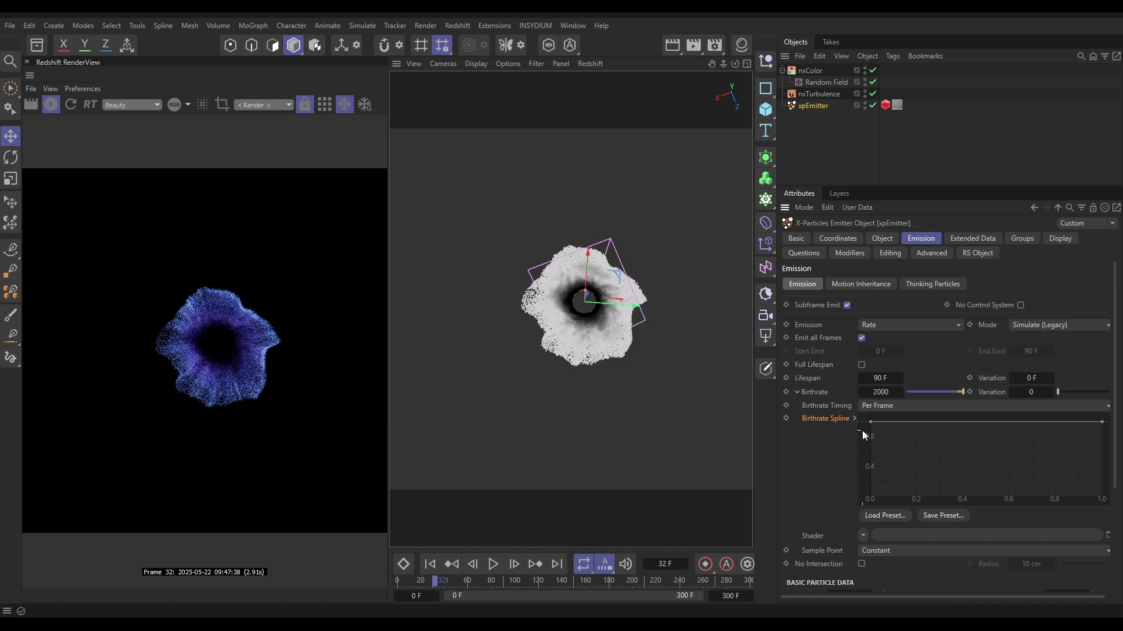
drag(869, 422, 863, 498)
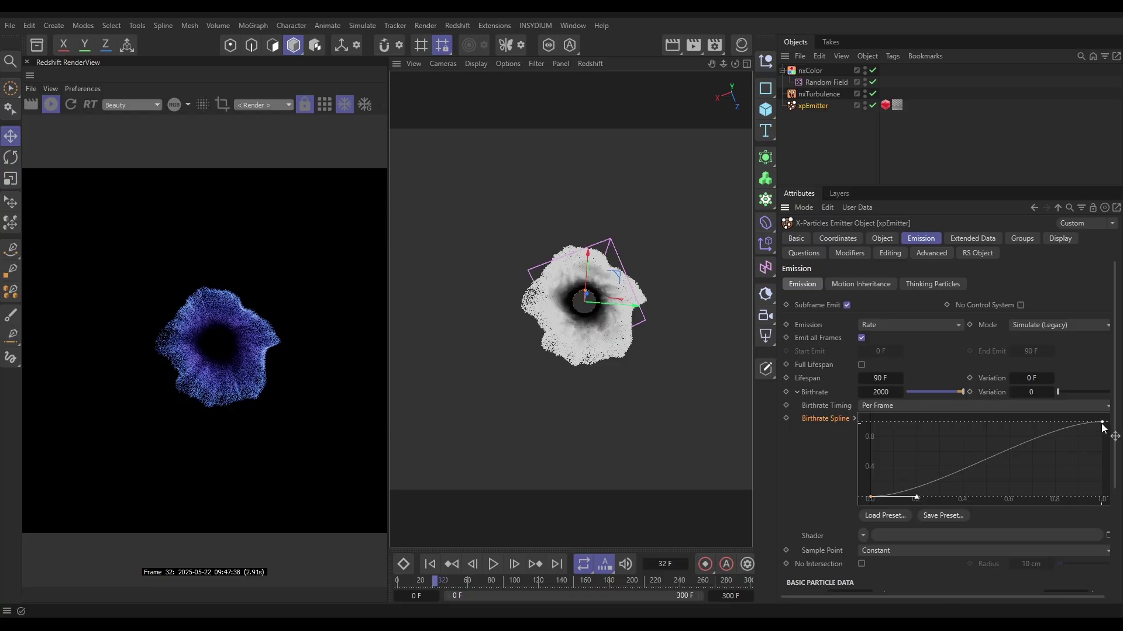
drag(1102, 424, 899, 416)
Step: Stop the live Redshift render and replay the simulation from the first frame to frame 81 to check the particle build-up
click(430, 564)
click(52, 106)
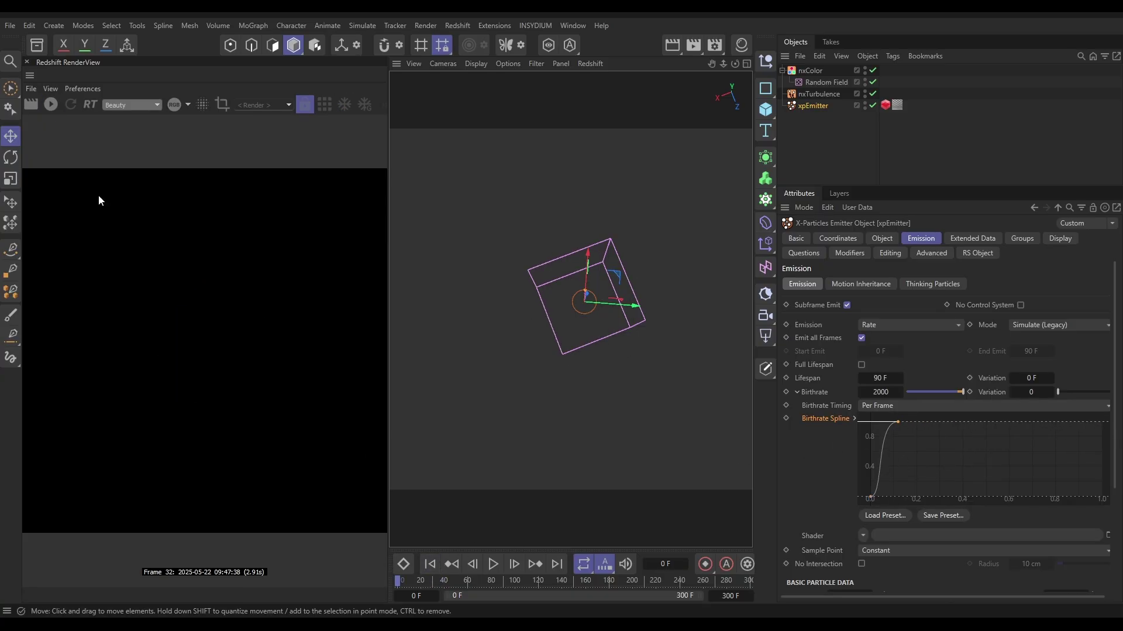
click(495, 566)
click(497, 567)
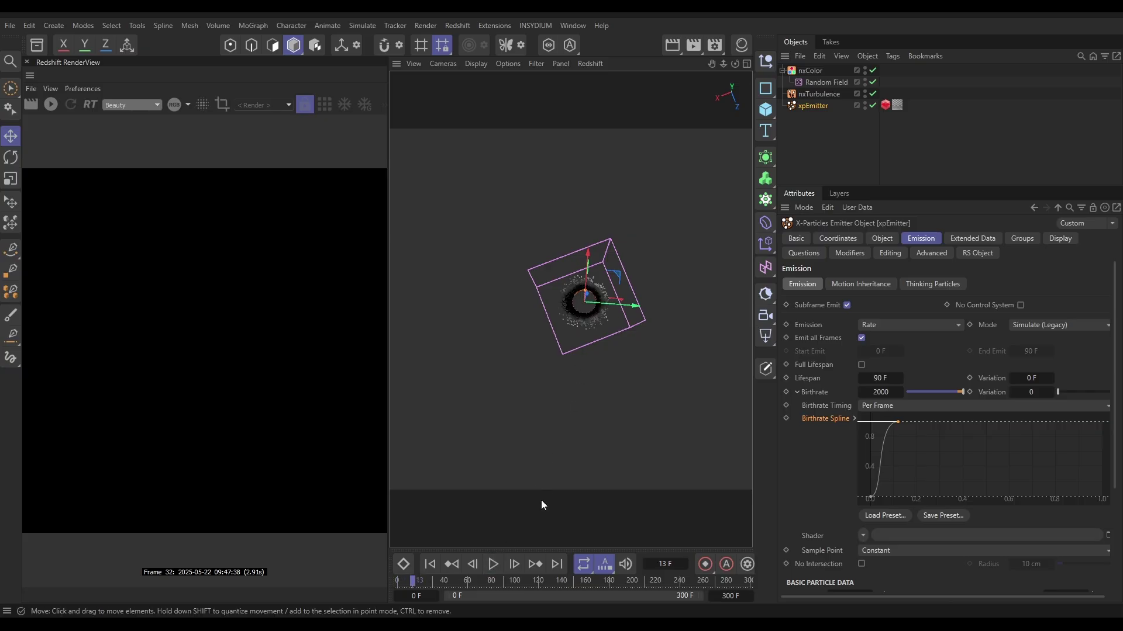
click(494, 564)
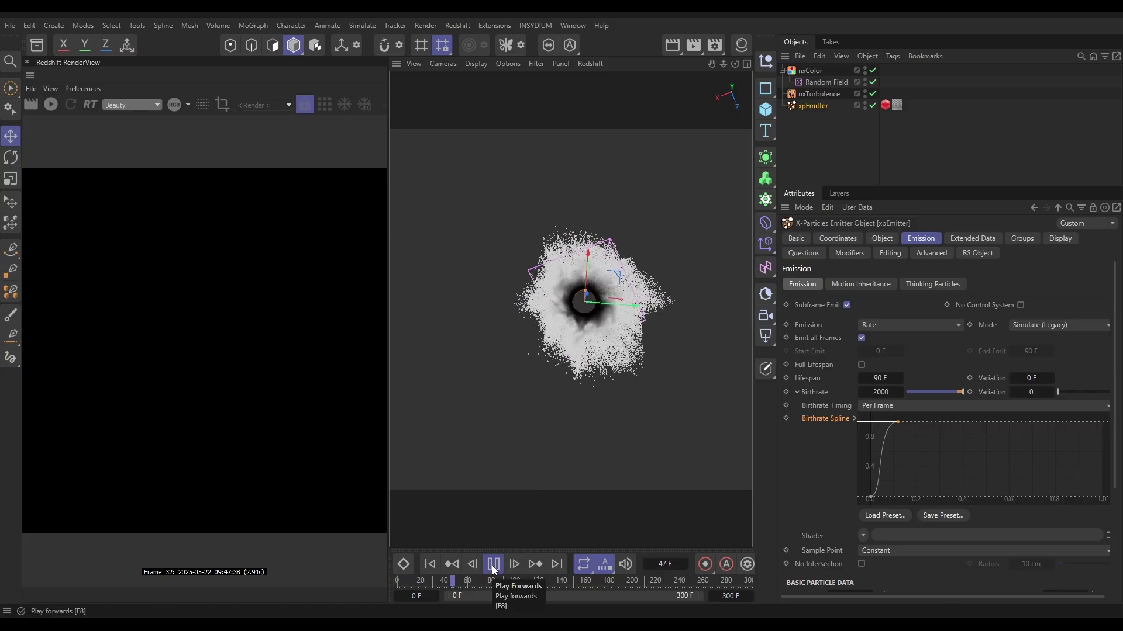
click(494, 565)
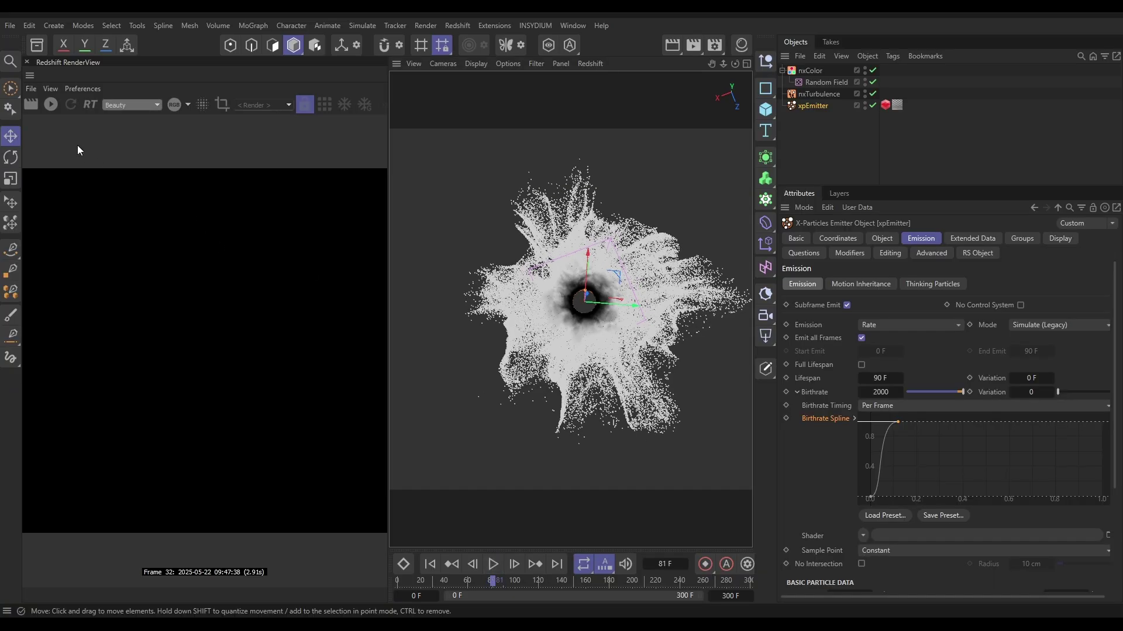
Step: Start the live Redshift render and replay the simulation from the first frame, previewing the early emission and stopping at frame 59
click(49, 107)
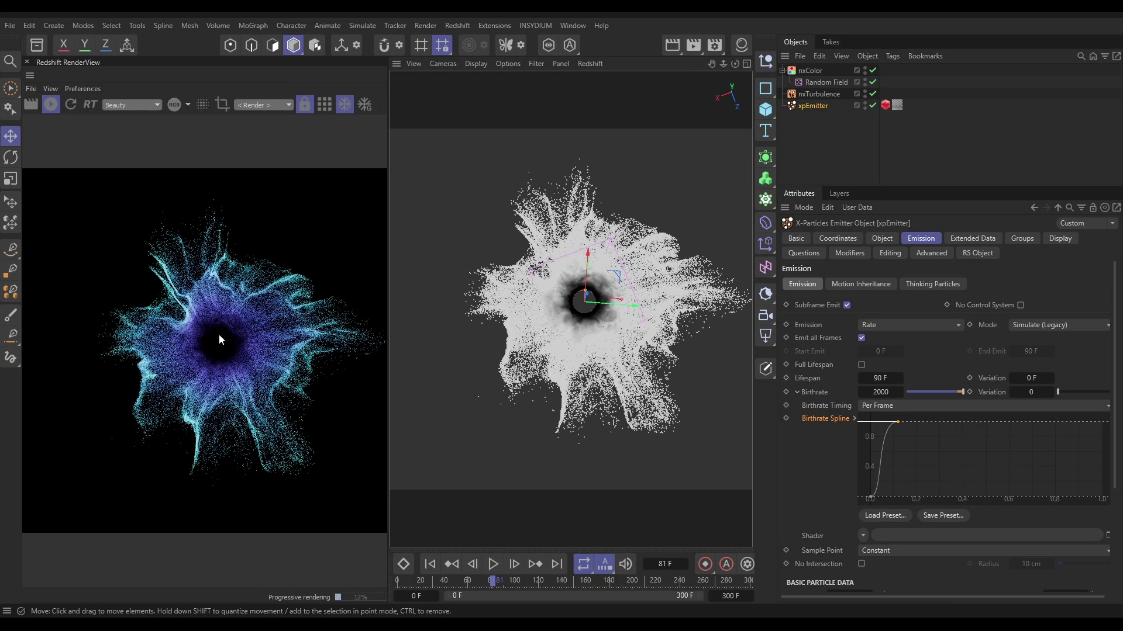
click(430, 564)
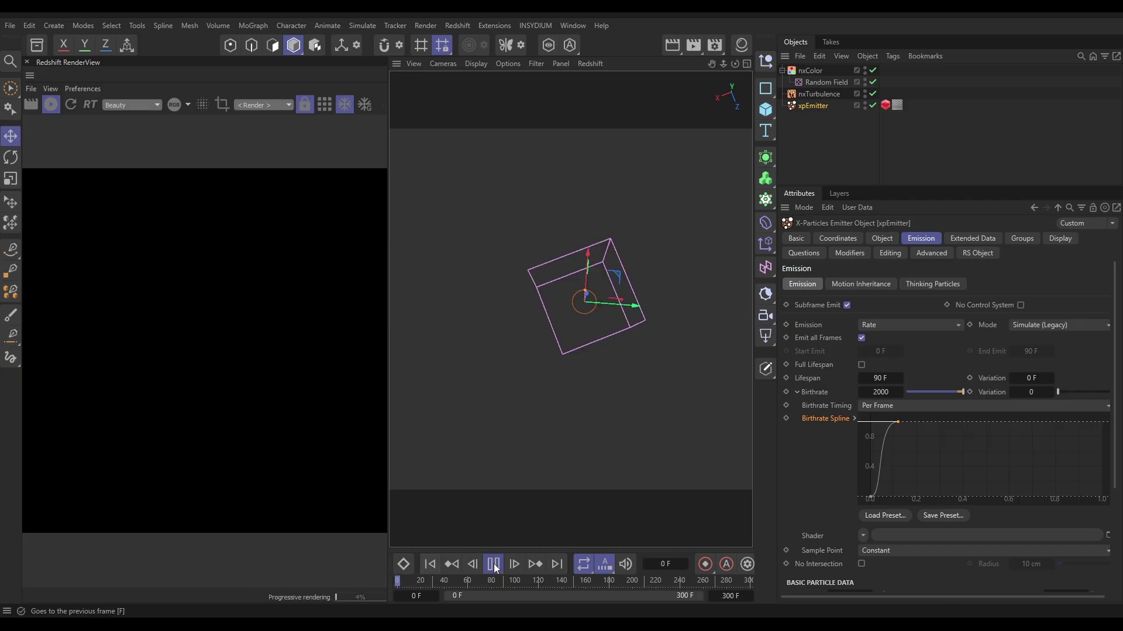
click(494, 563)
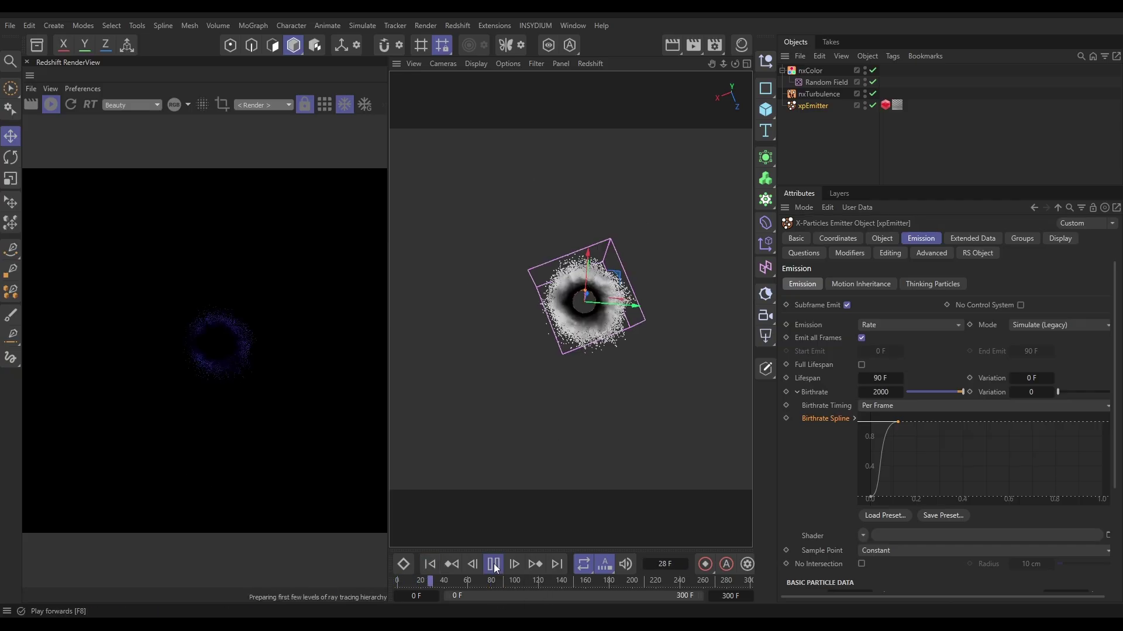
click(494, 564)
click(494, 563)
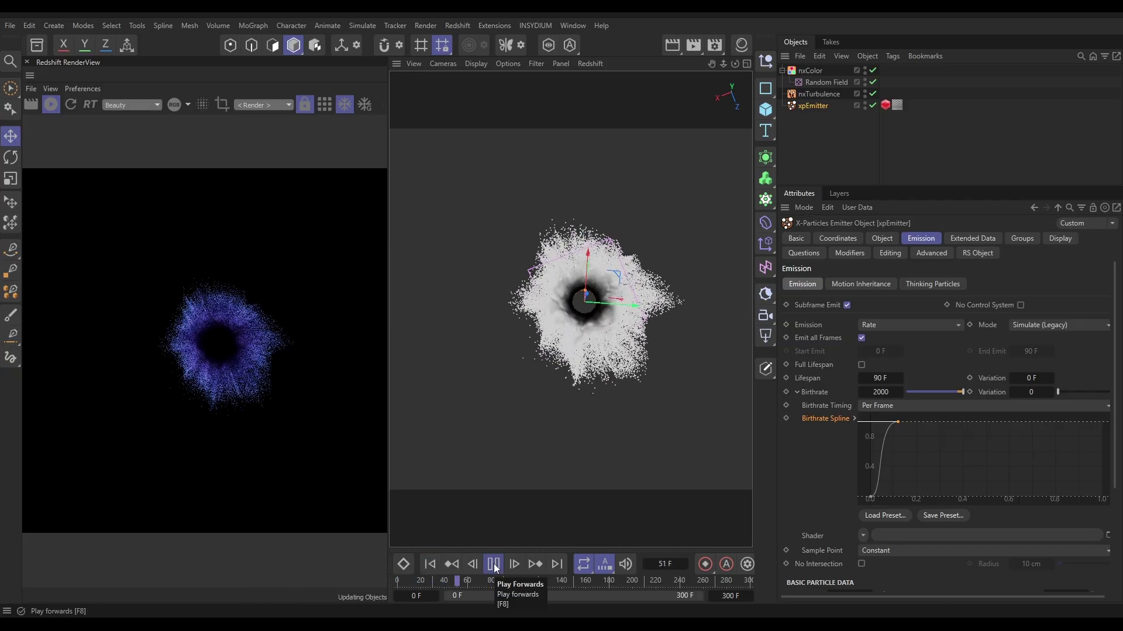
click(493, 564)
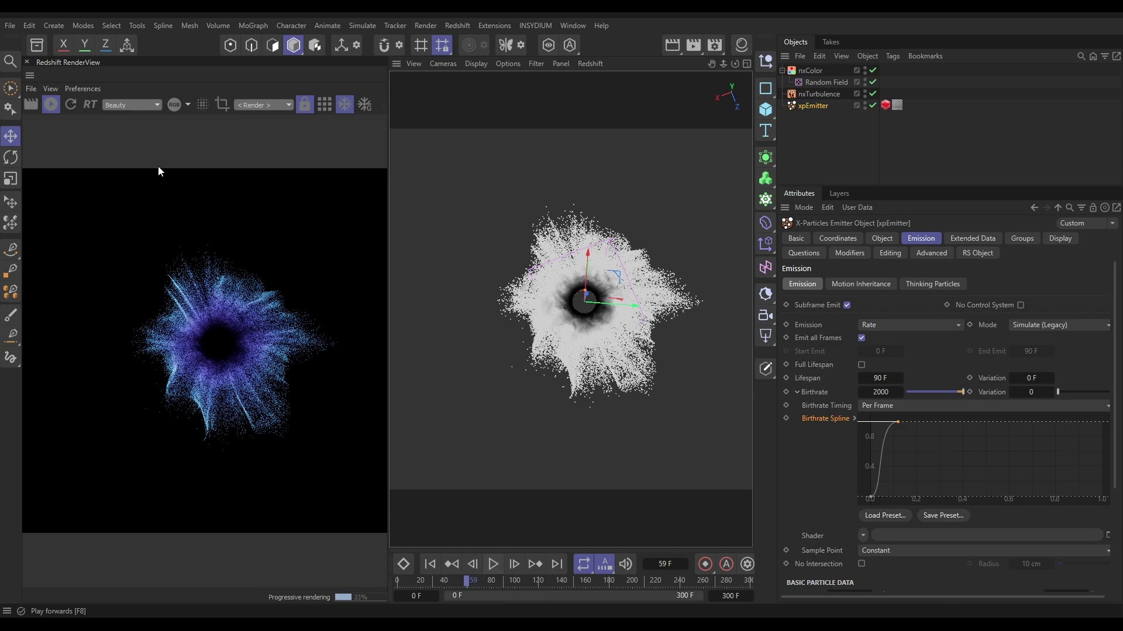
Step: Stop the live Redshift render and continue the simulation to frame 160 to examine the outer edge of the particles
click(53, 107)
click(496, 565)
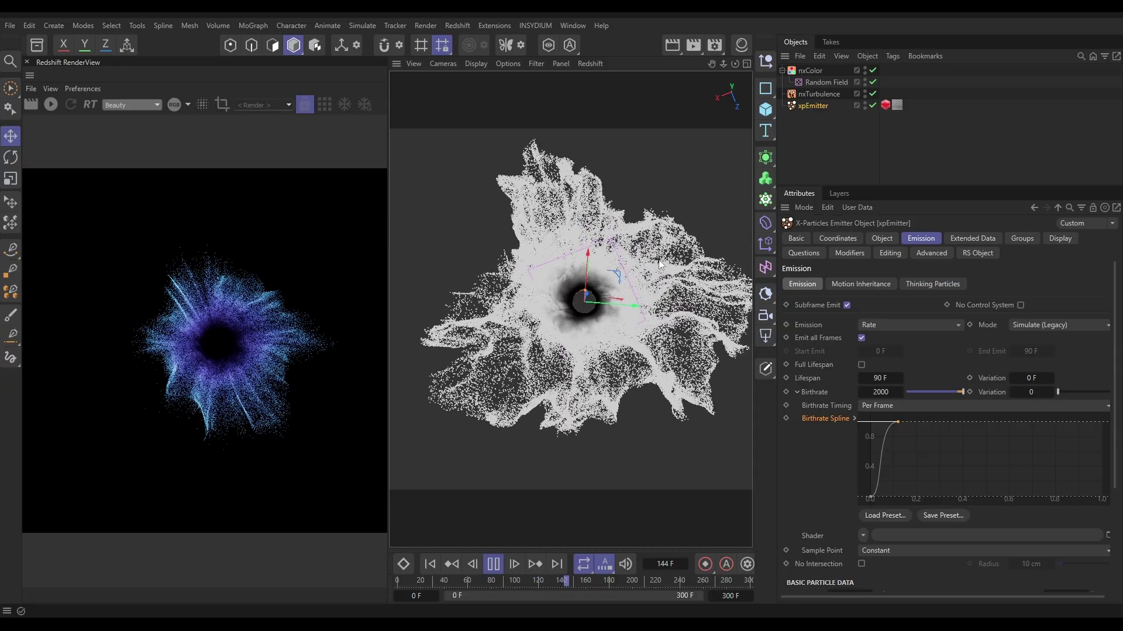
click(493, 564)
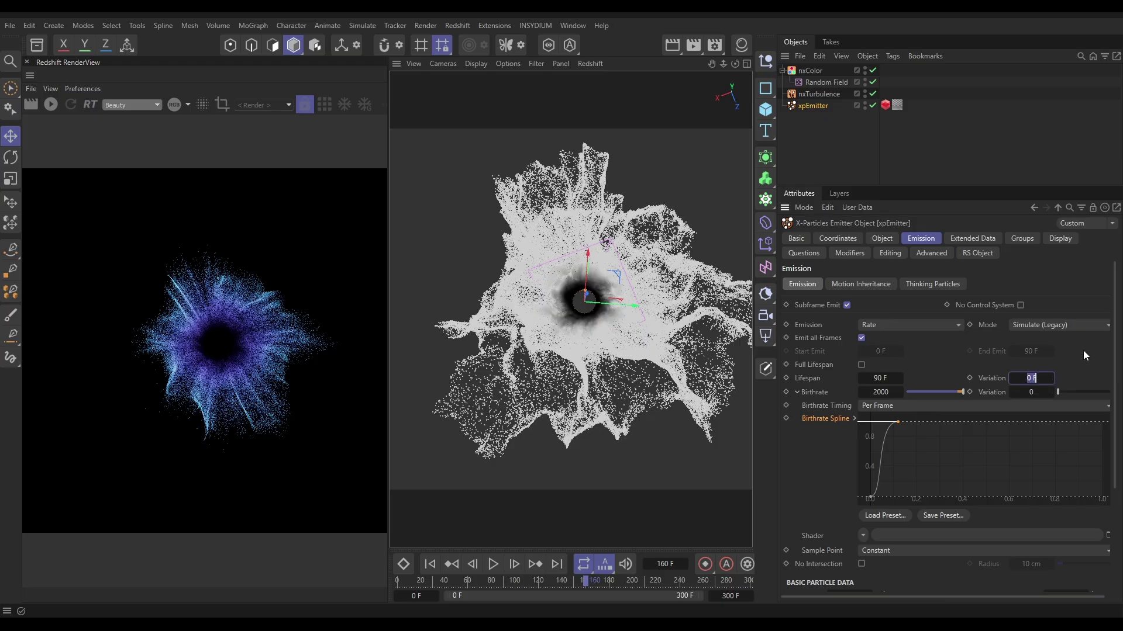
Step: Set the xpEmitter's lifespan variation to 25 F and, after replaying the simulation to frame 122, set its birthrate to 50000
text(25)
click(430, 565)
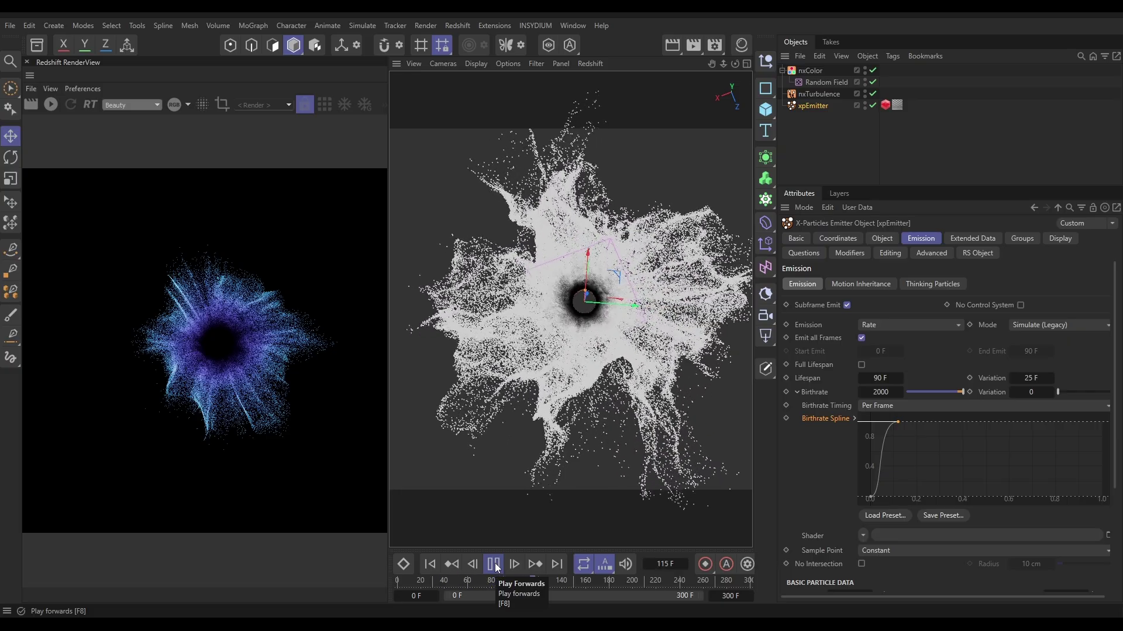
click(494, 565)
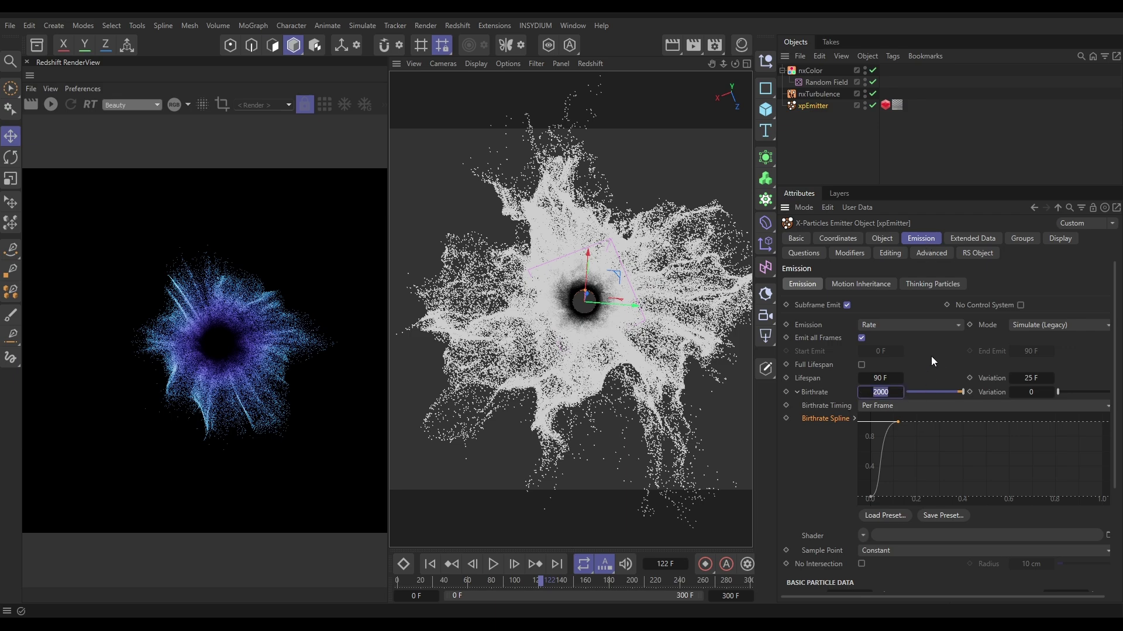
text(50000)
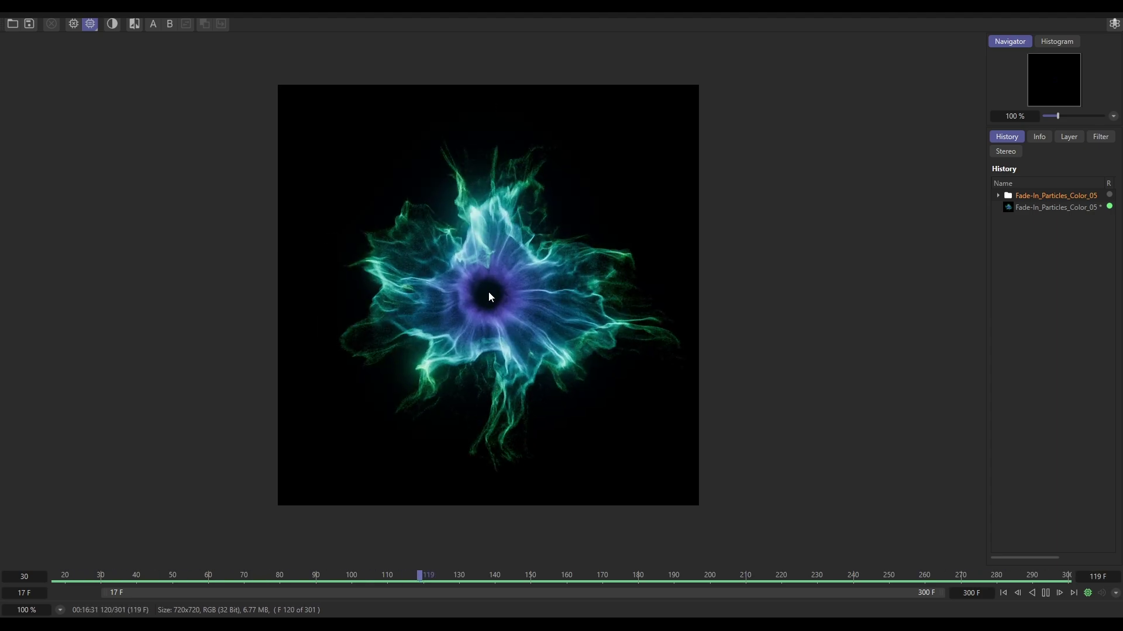
Step: Inspect the playing Fade-In_Particles_Color_05 render sequence at close range and pause it at frame 187
scroll(488, 297, up, 5)
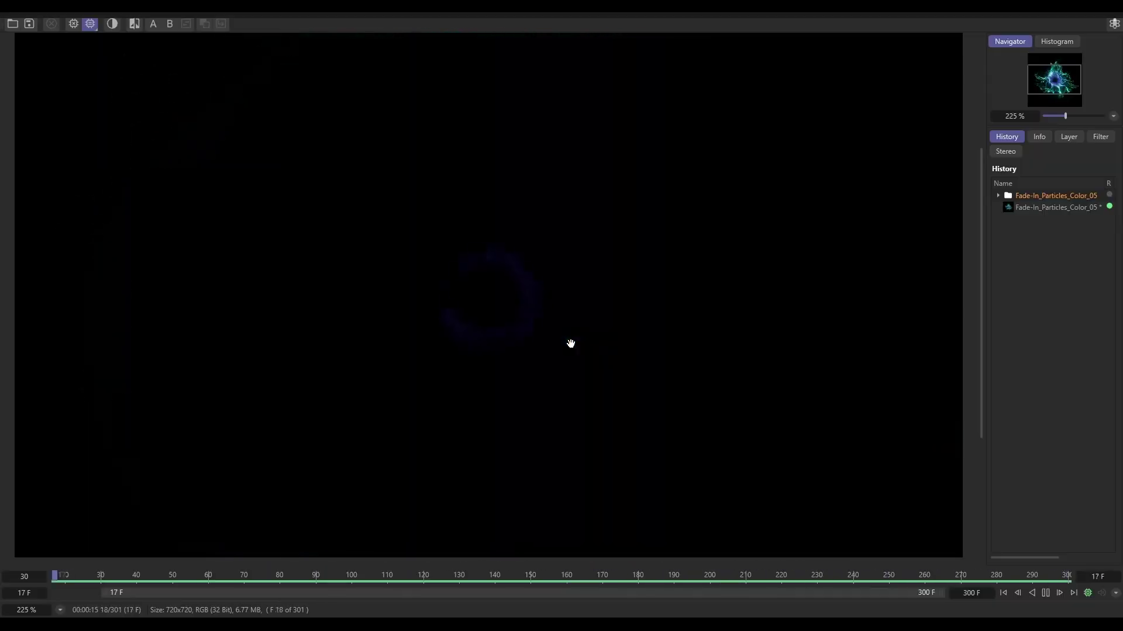
scroll(496, 296, down, 3)
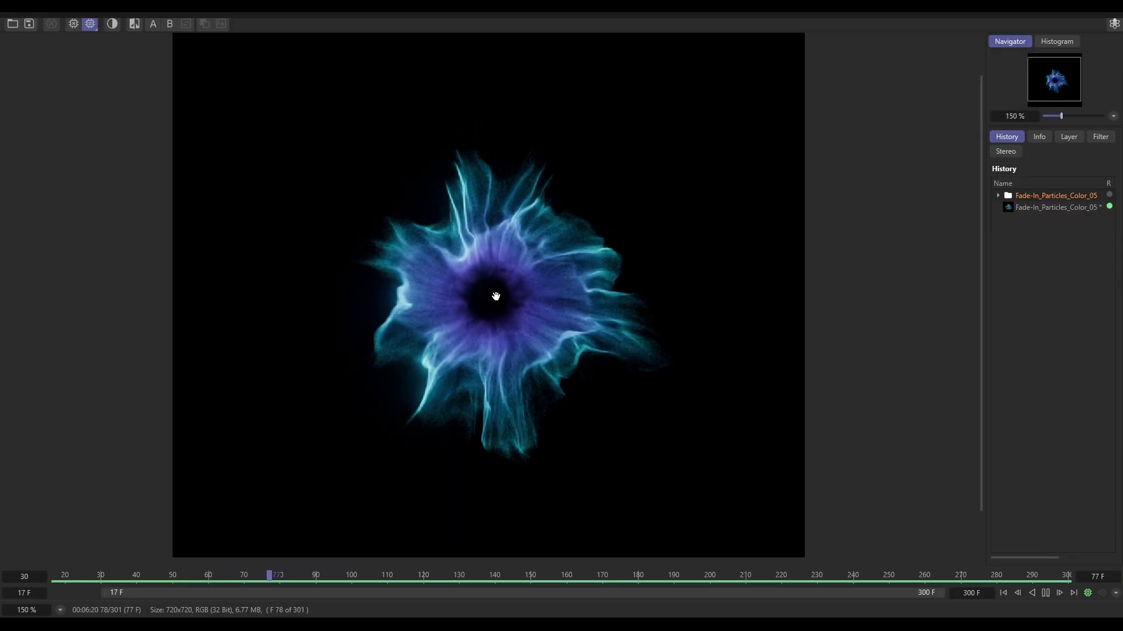
scroll(506, 298, down, 1)
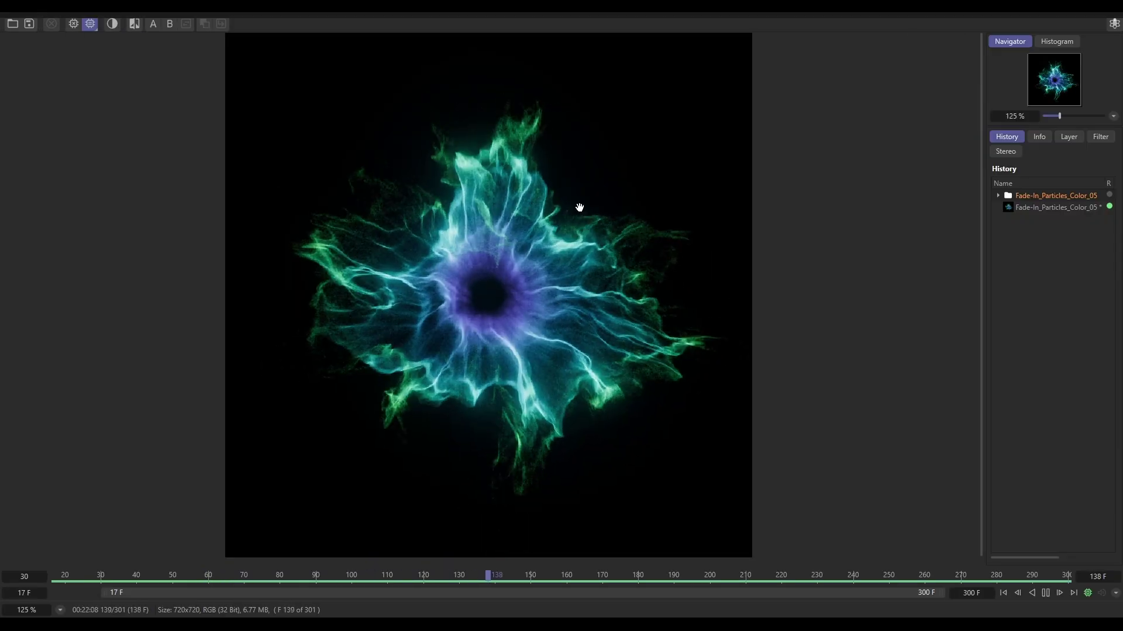
click(1044, 593)
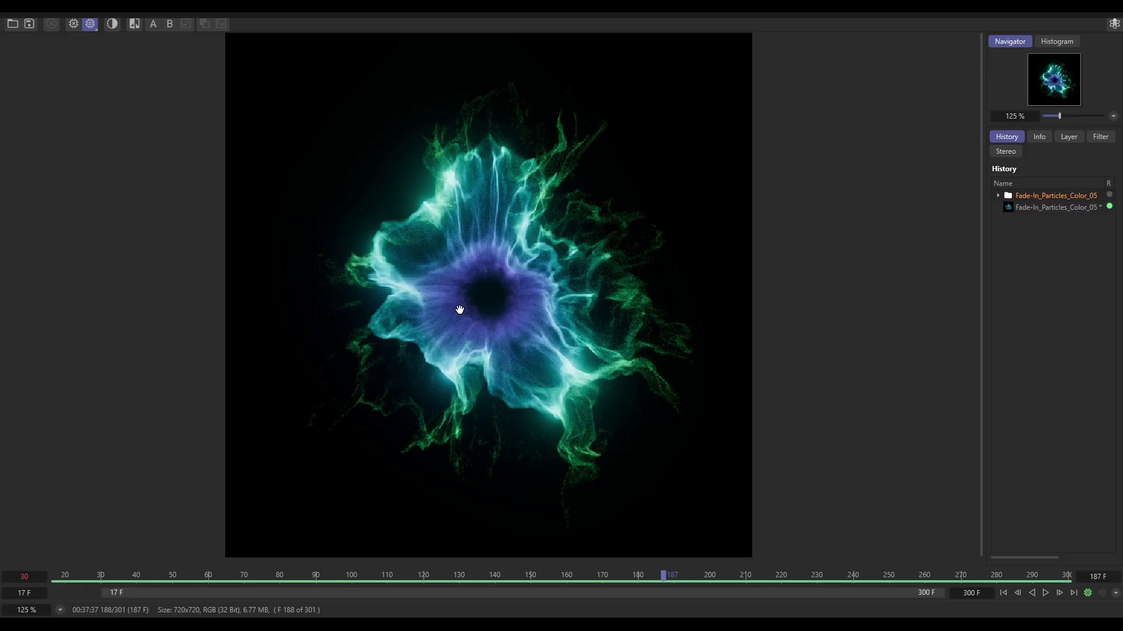
Step: Compare the single-frame Fade-In_Particles_Color_05 render with the rendered sequence and resume the sequence's playback from frame 187
click(1039, 208)
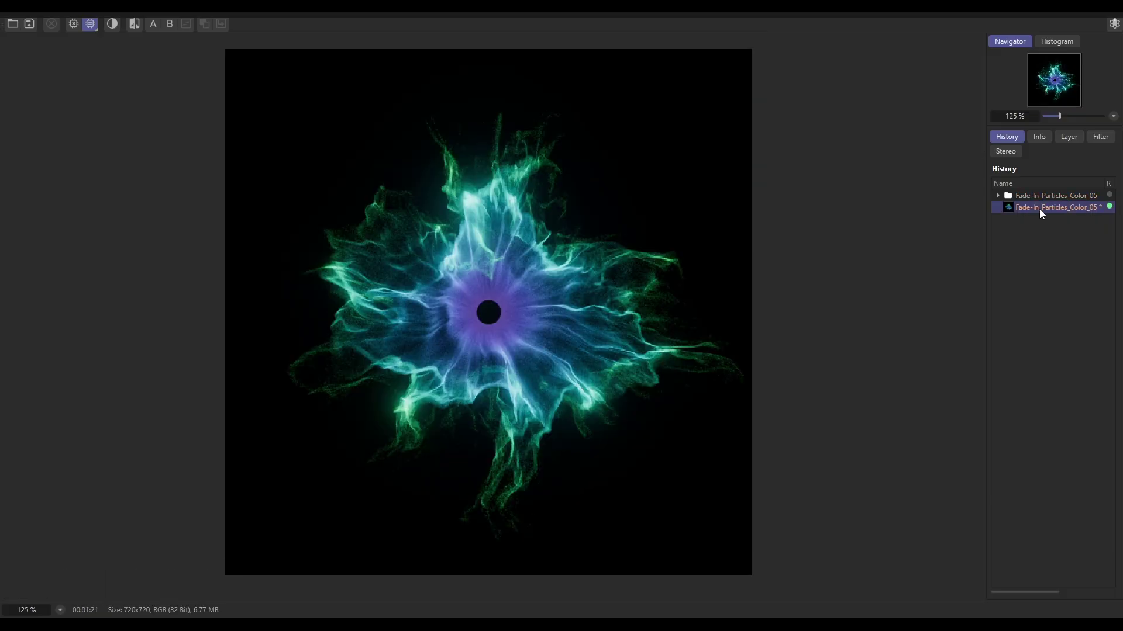
scroll(461, 325, down, 1)
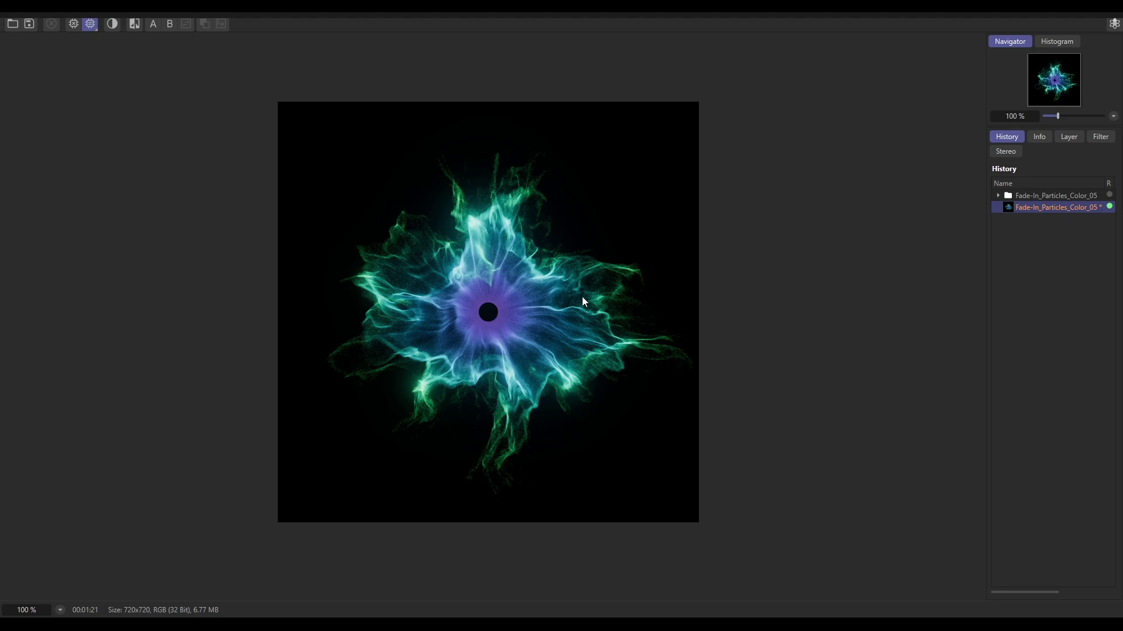
click(1051, 196)
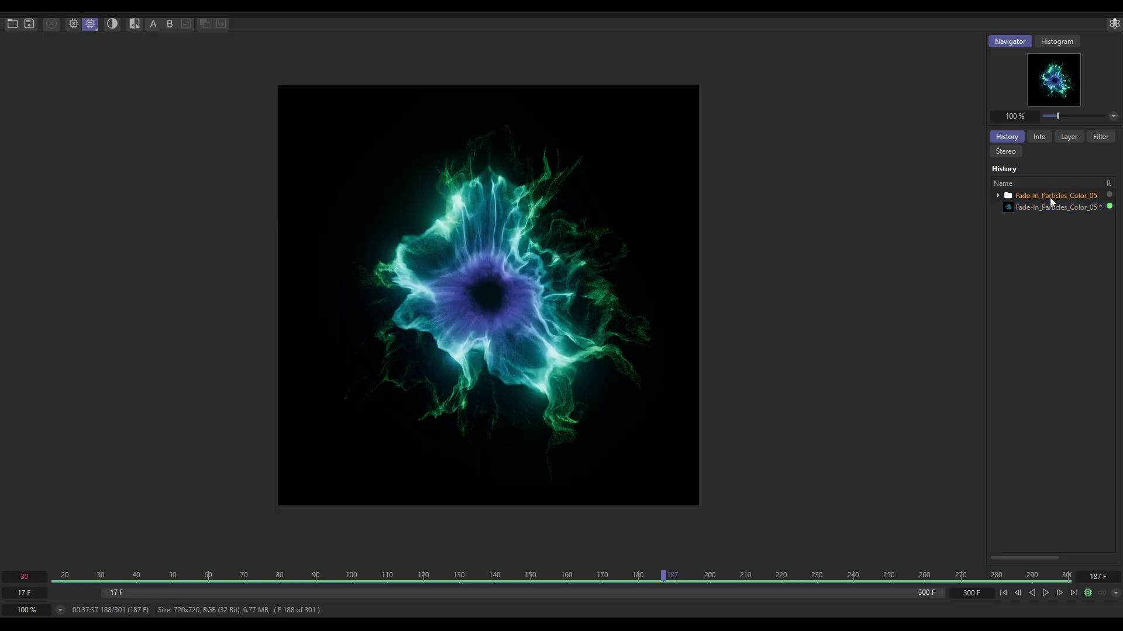
click(1045, 593)
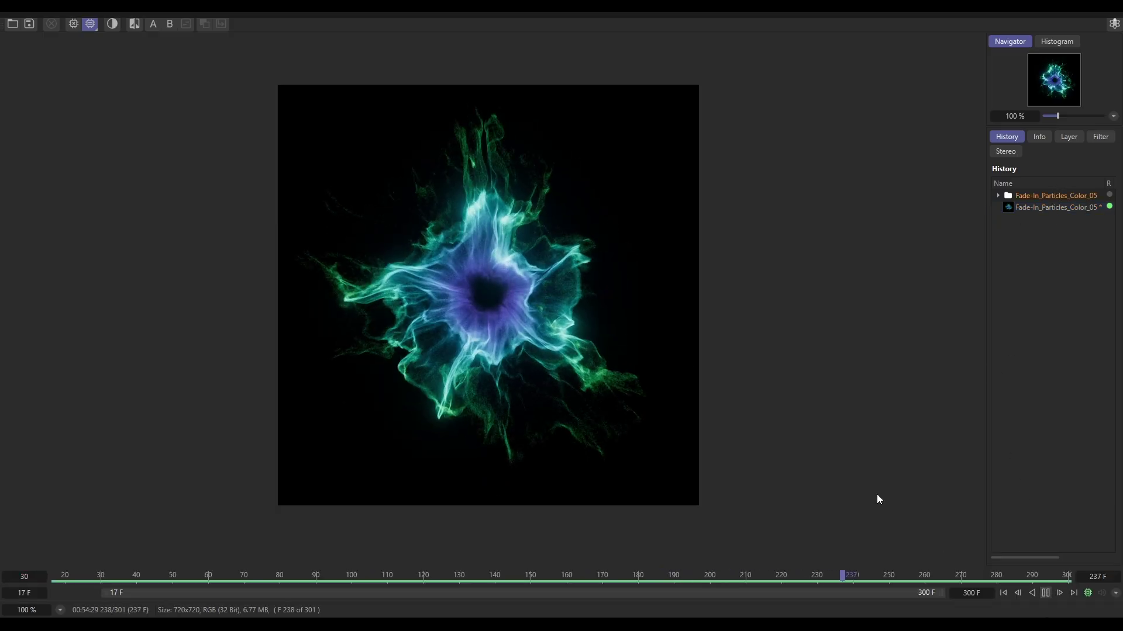